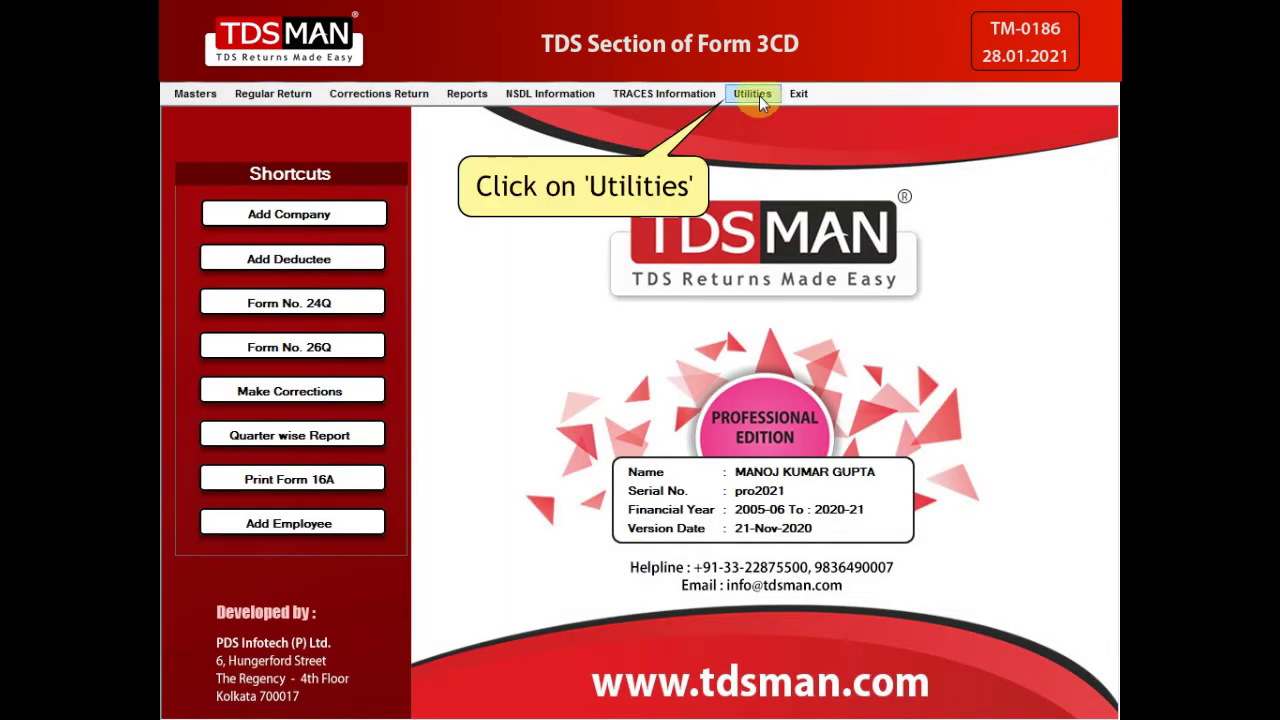
Step: Open Utilities > Form 3CD [TDS Section] with financial year 2019-20 and company PDS INFOTECH PRIVATE LIMITED
{"action": "left_click", "coordinate": [759, 95]}
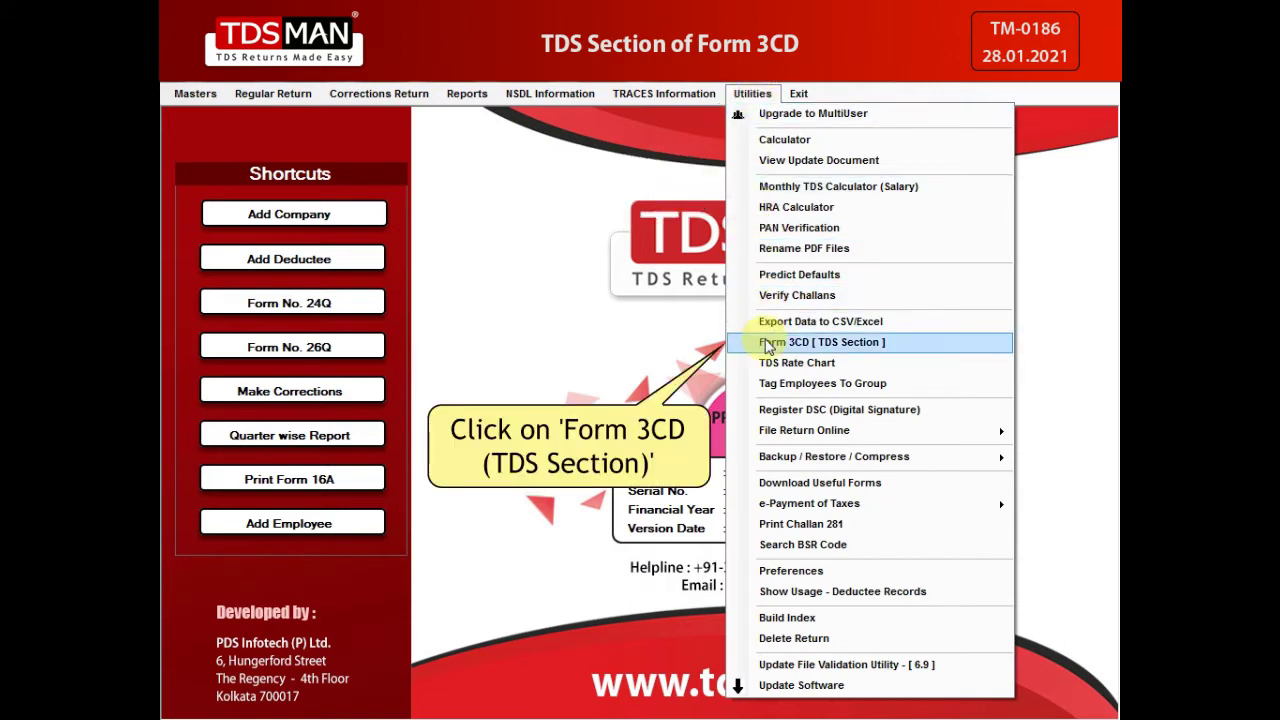
{"action": "left_click", "coordinate": [768, 342]}
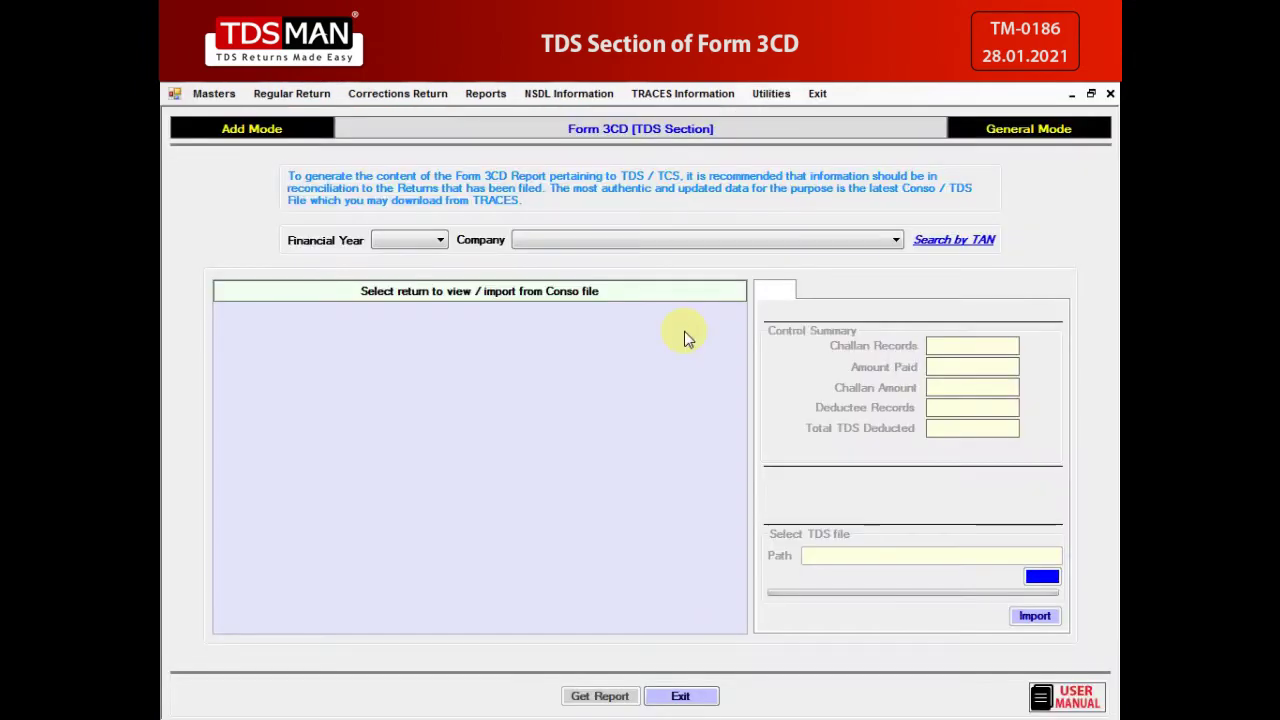
{"action": "left_click", "coordinate": [442, 245]}
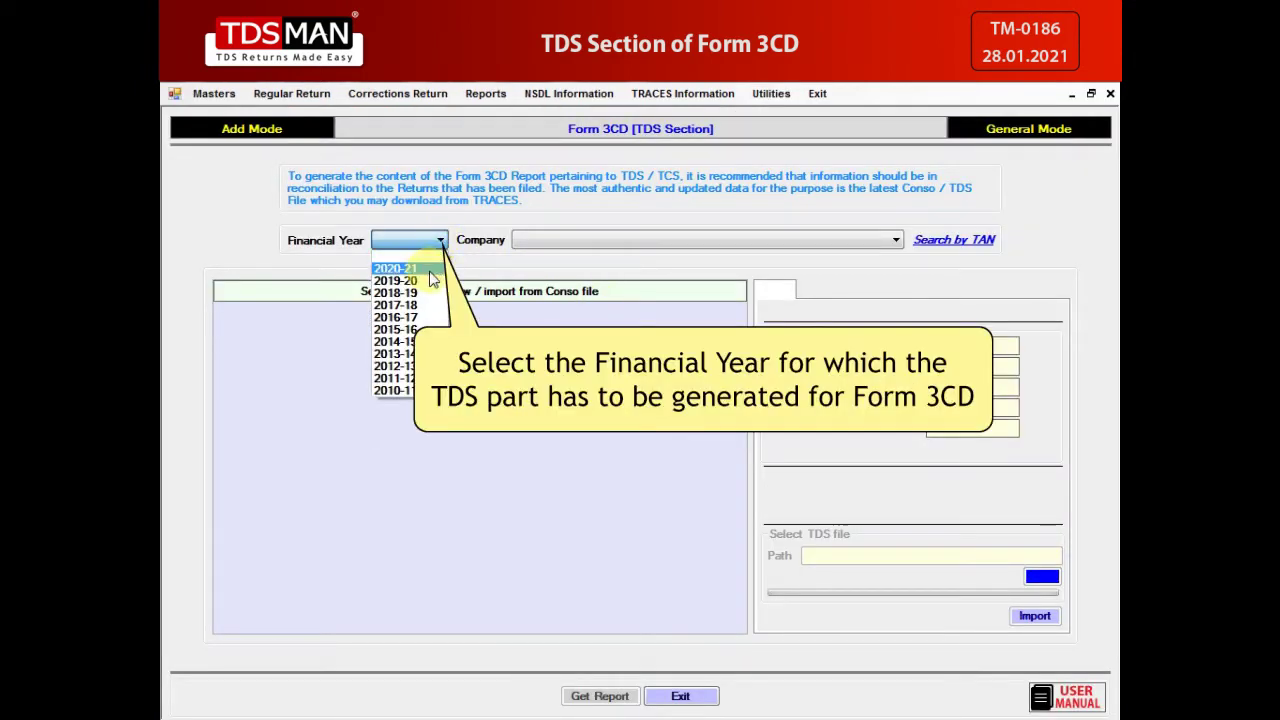
{"action": "left_click", "coordinate": [427, 279]}
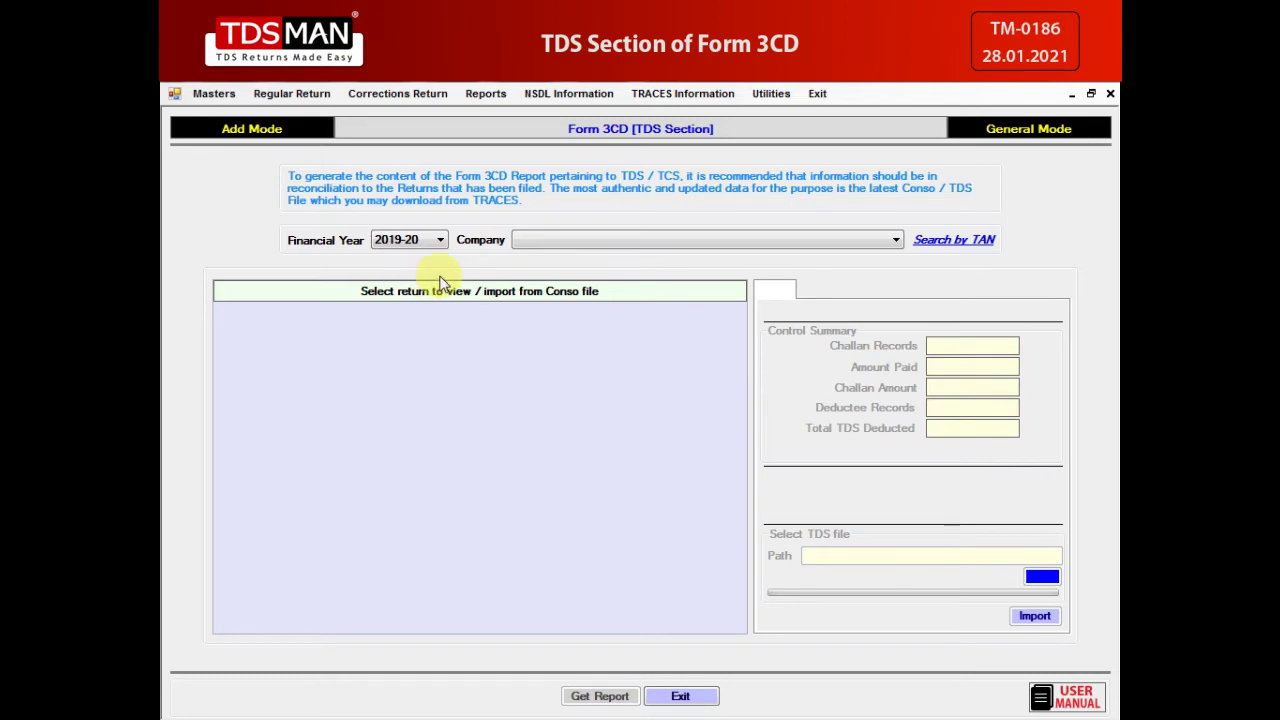
{"action": "left_click", "coordinate": [520, 240]}
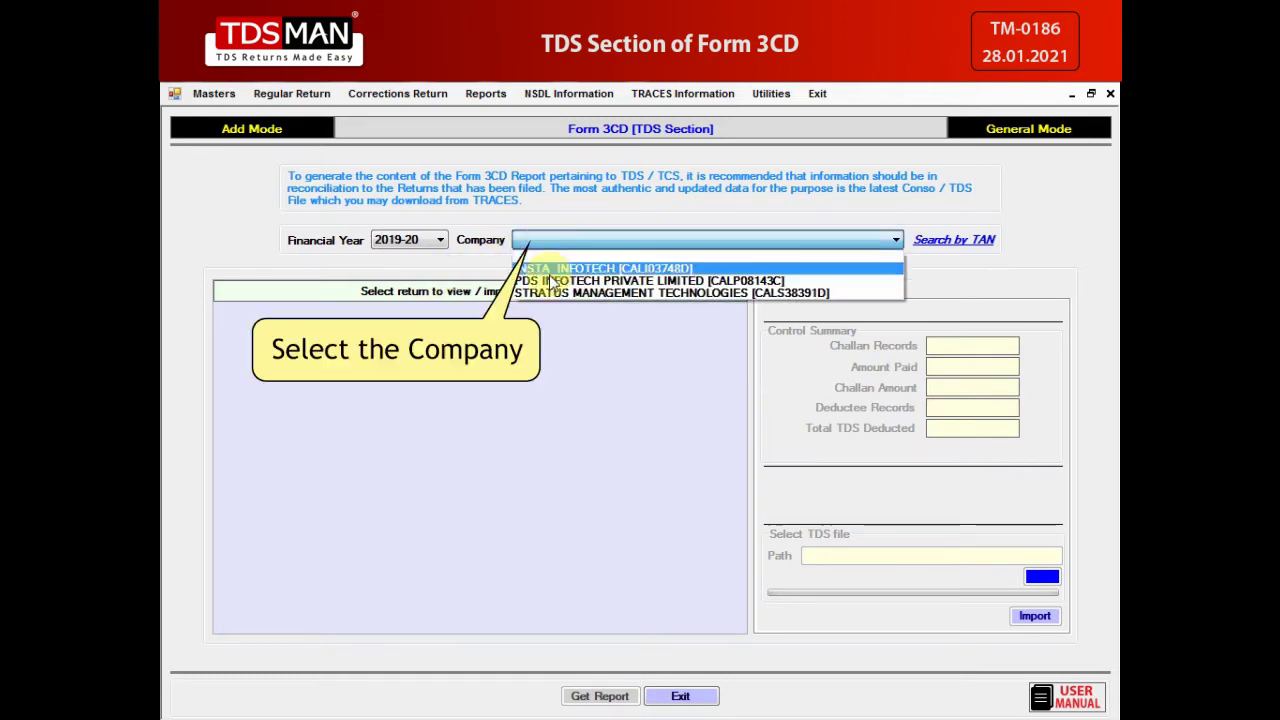
{"action": "left_click", "coordinate": [556, 282]}
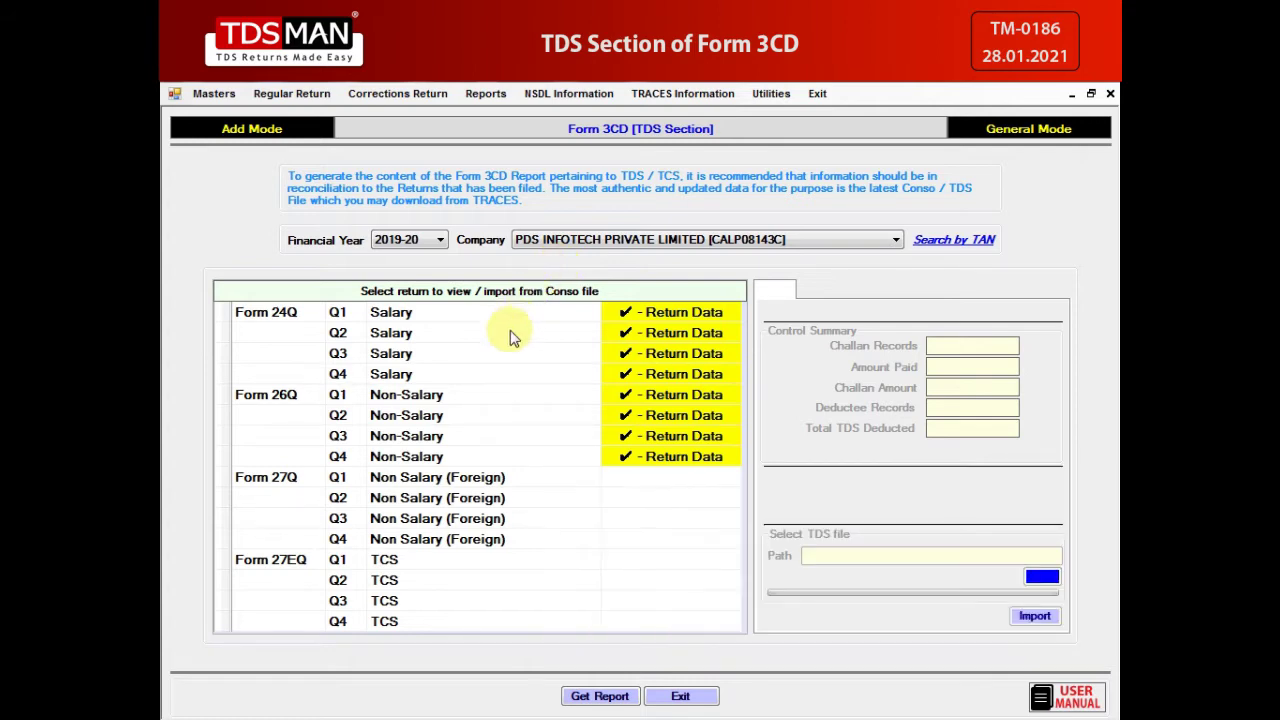
Step: Import the 24Q Q4 Conso file into the Form 24Q Q4 Salary return
{"action": "left_click", "coordinate": [483, 375]}
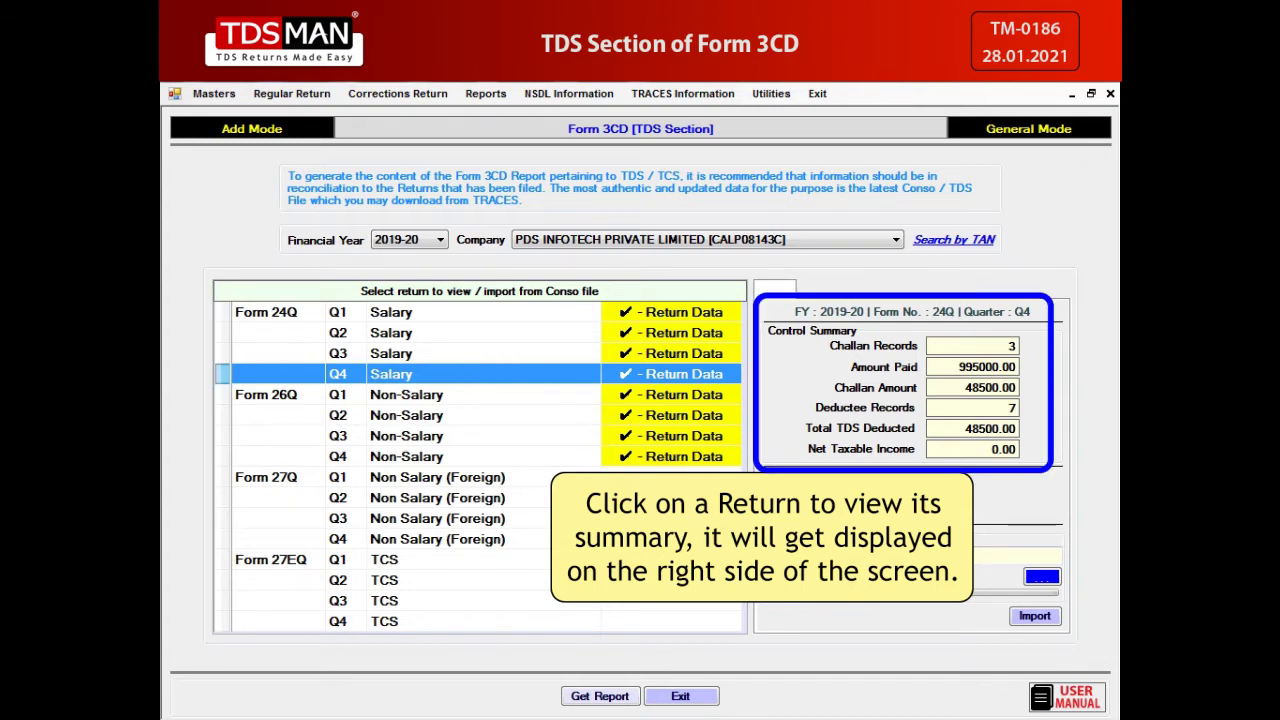
{"action": "left_click", "coordinate": [1042, 578]}
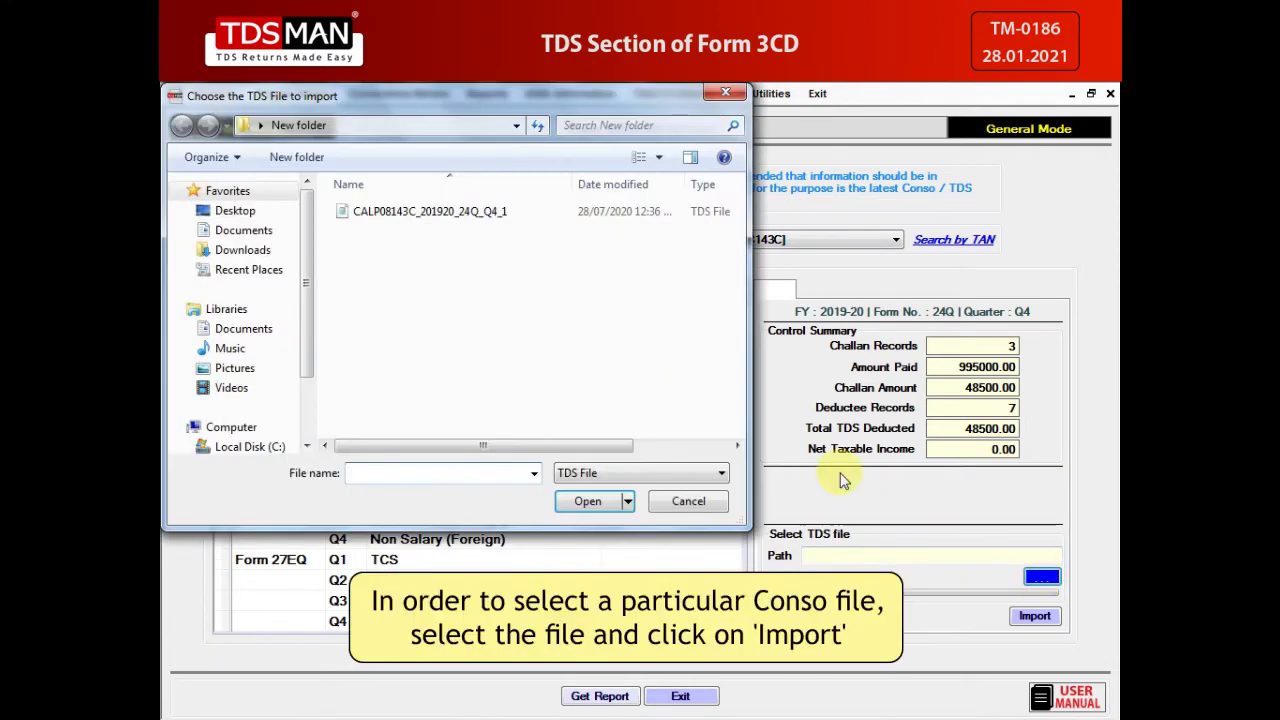
{"action": "left_click", "coordinate": [503, 215]}
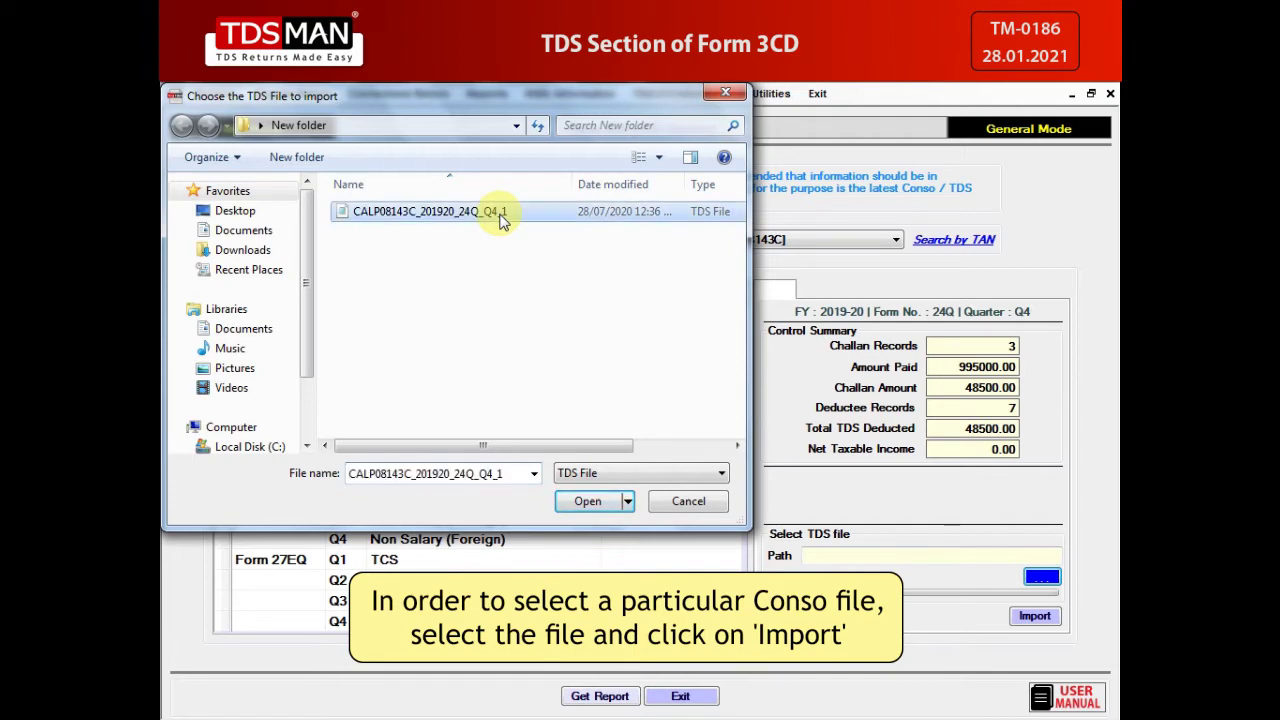
{"action": "left_click", "coordinate": [588, 503]}
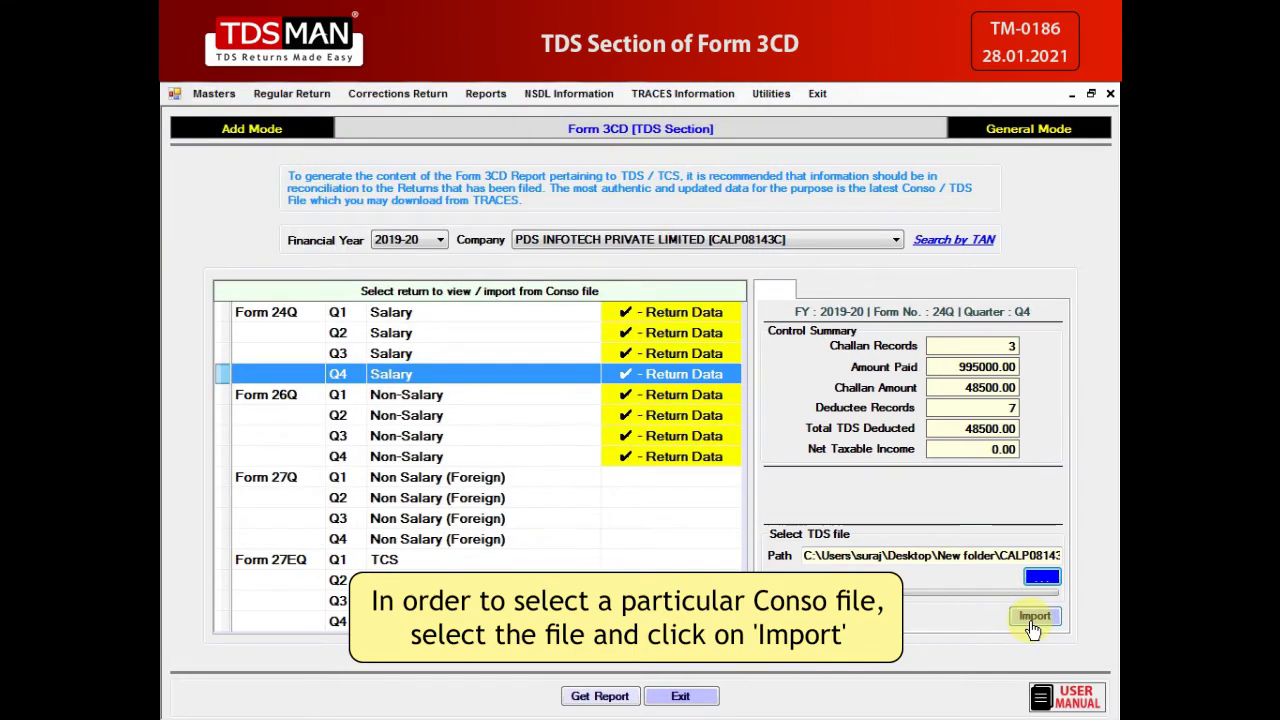
{"action": "left_click", "coordinate": [1033, 624]}
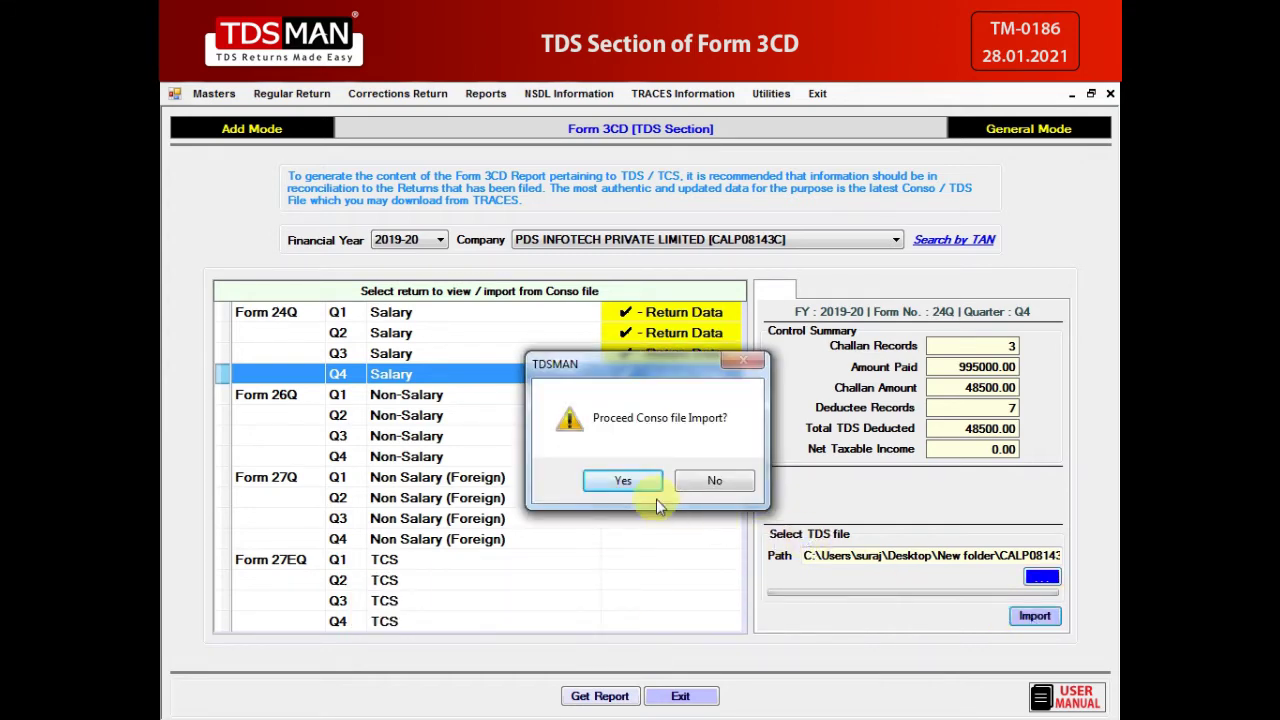
{"action": "left_click", "coordinate": [630, 484]}
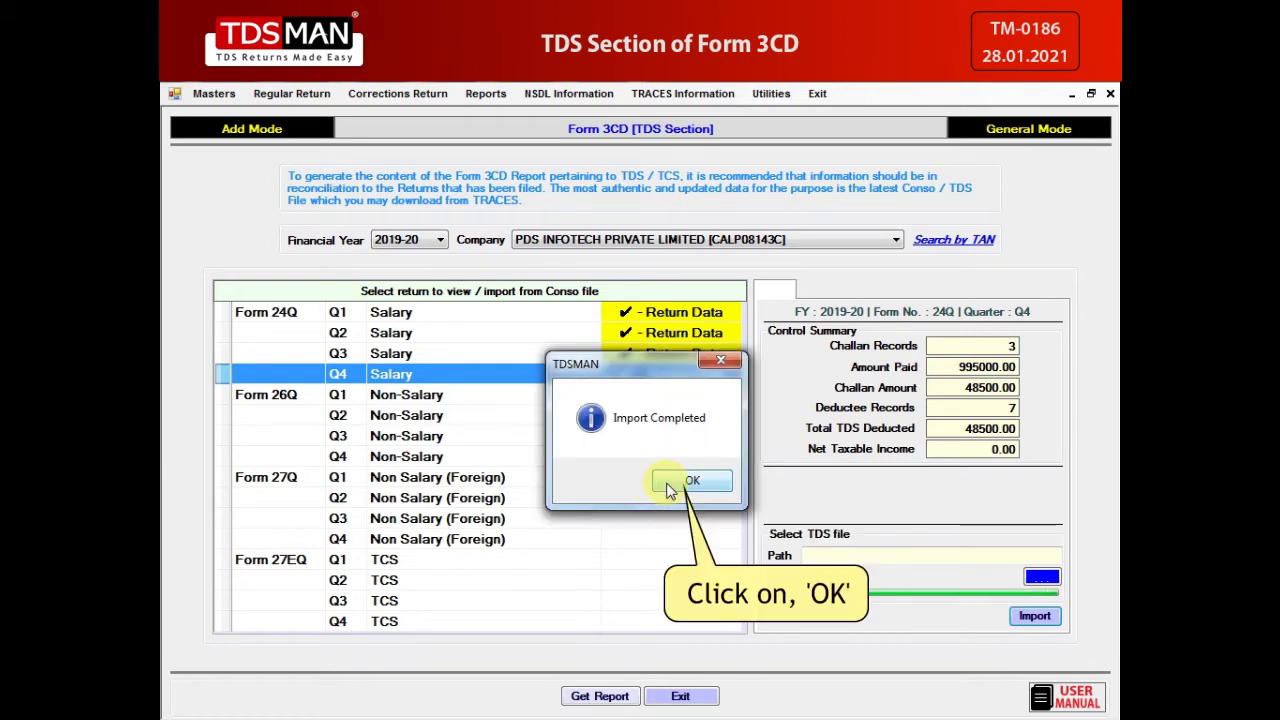
{"action": "left_click", "coordinate": [672, 484]}
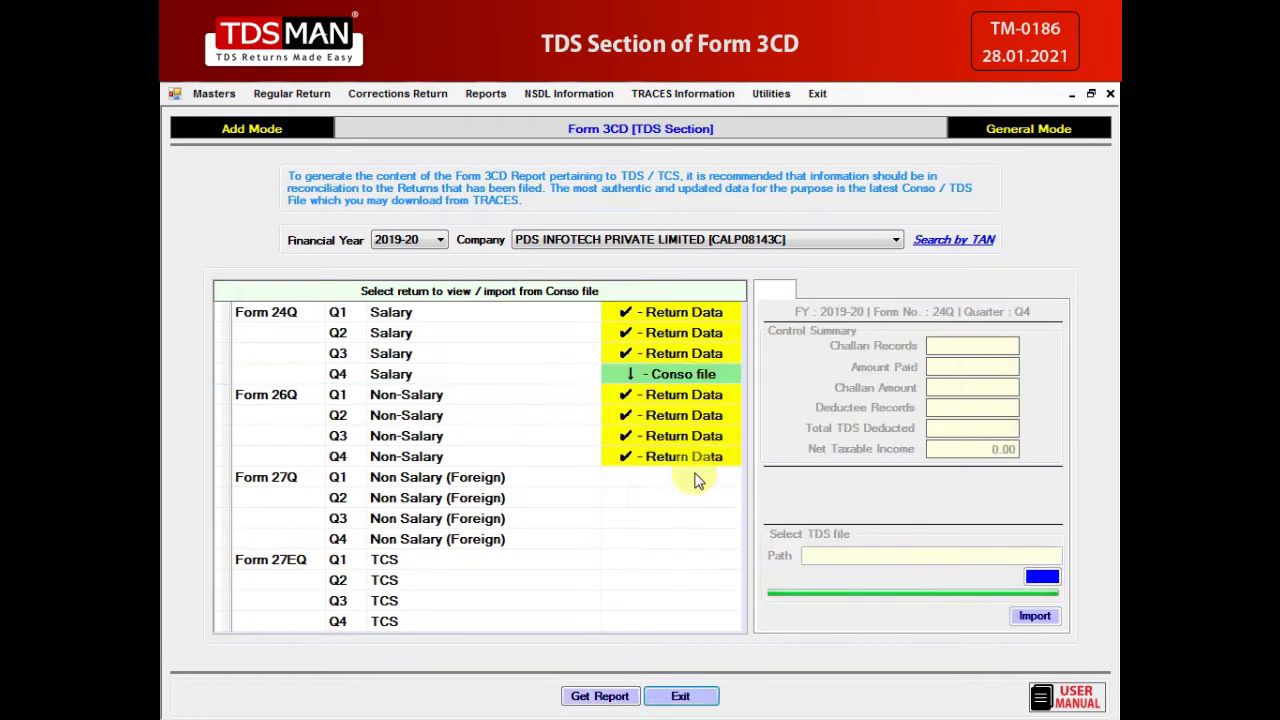
Step: Preview the TDS / TCS - Section Summary report for sections 192B, 194C, 194I(b) and 194J, then close it
{"action": "left_click", "coordinate": [593, 703]}
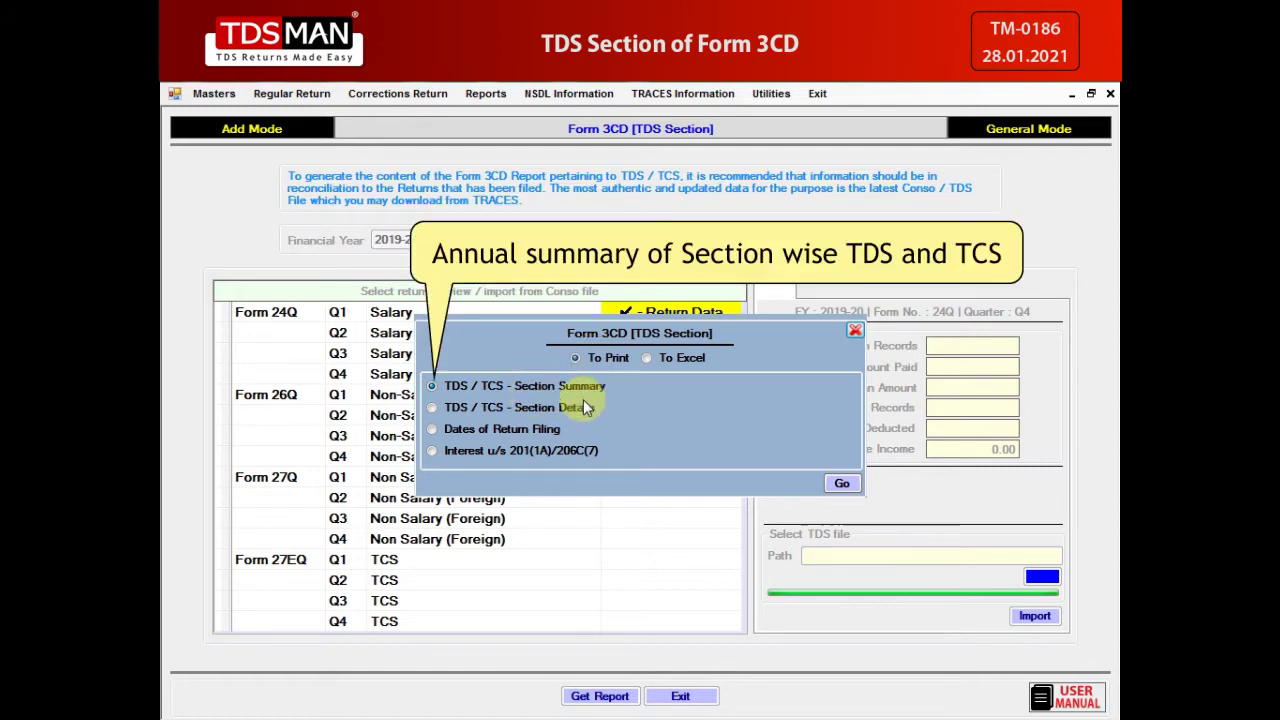
{"action": "left_click", "coordinate": [837, 484]}
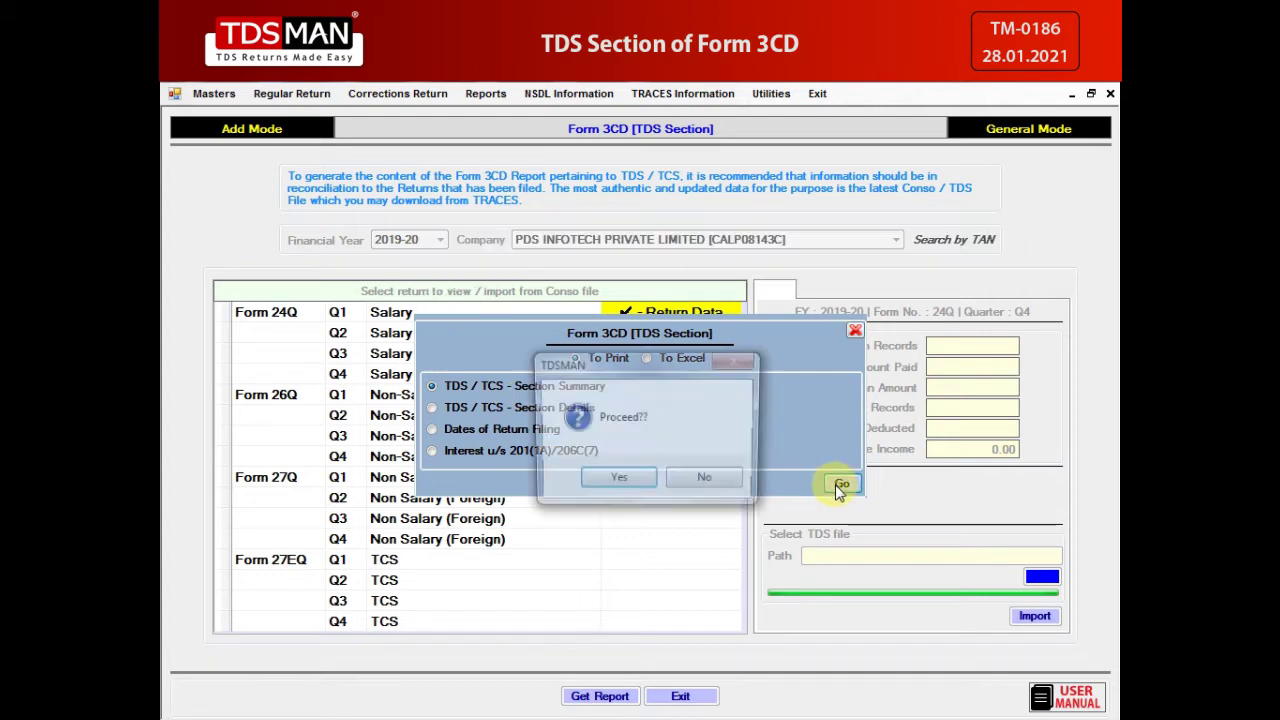
{"action": "left_click", "coordinate": [624, 483]}
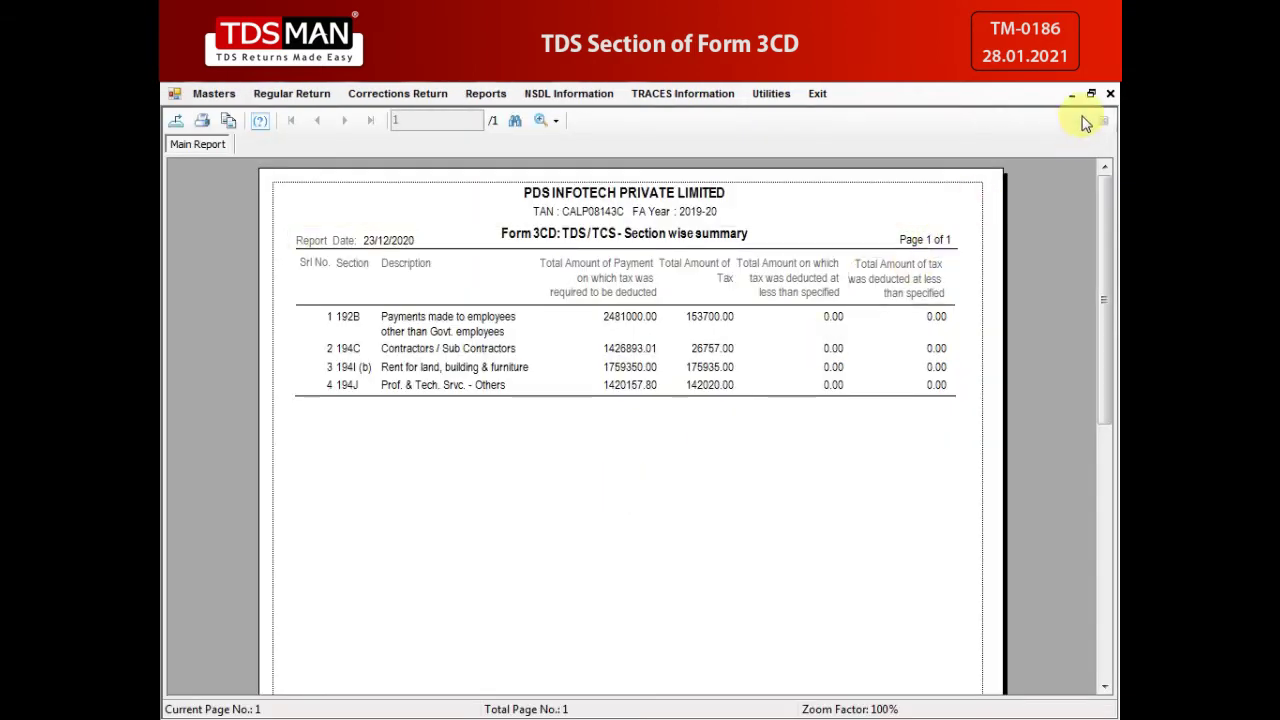
{"action": "left_click", "coordinate": [1109, 94]}
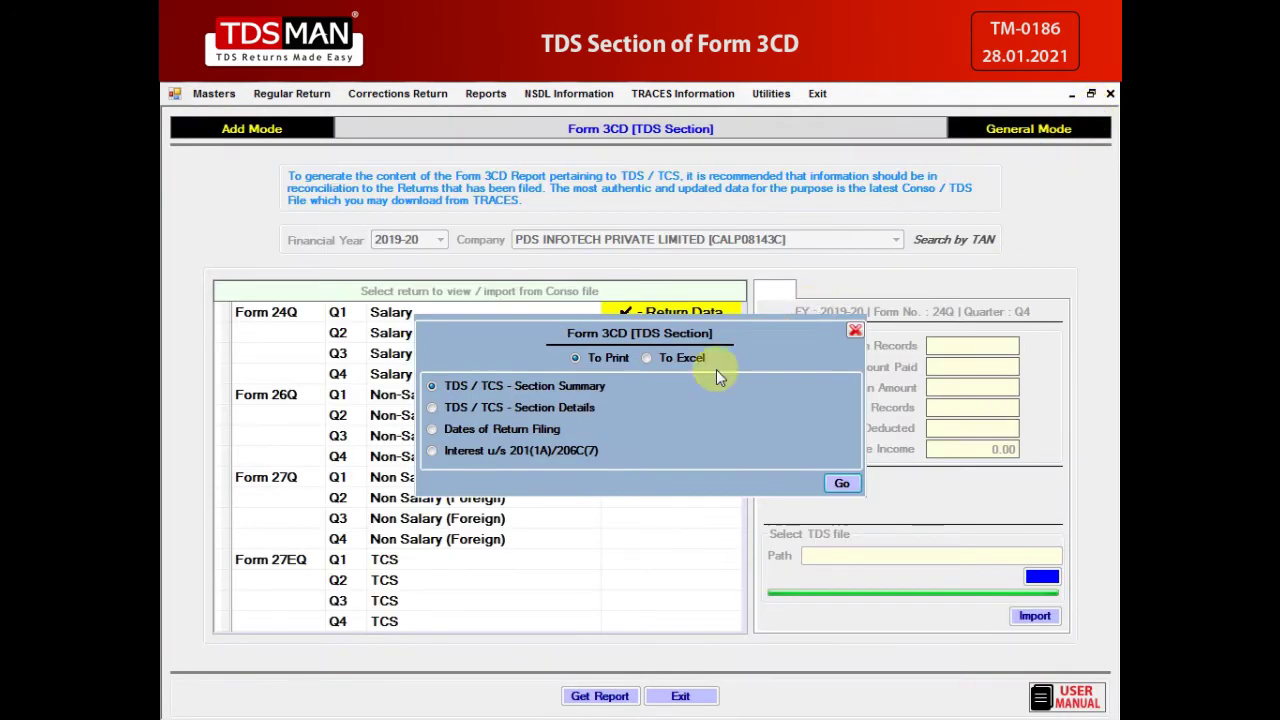
Step: Generate the 7-page TDS / TCS - Section Details report, scroll it sideways, then close it
{"action": "left_click", "coordinate": [541, 410]}
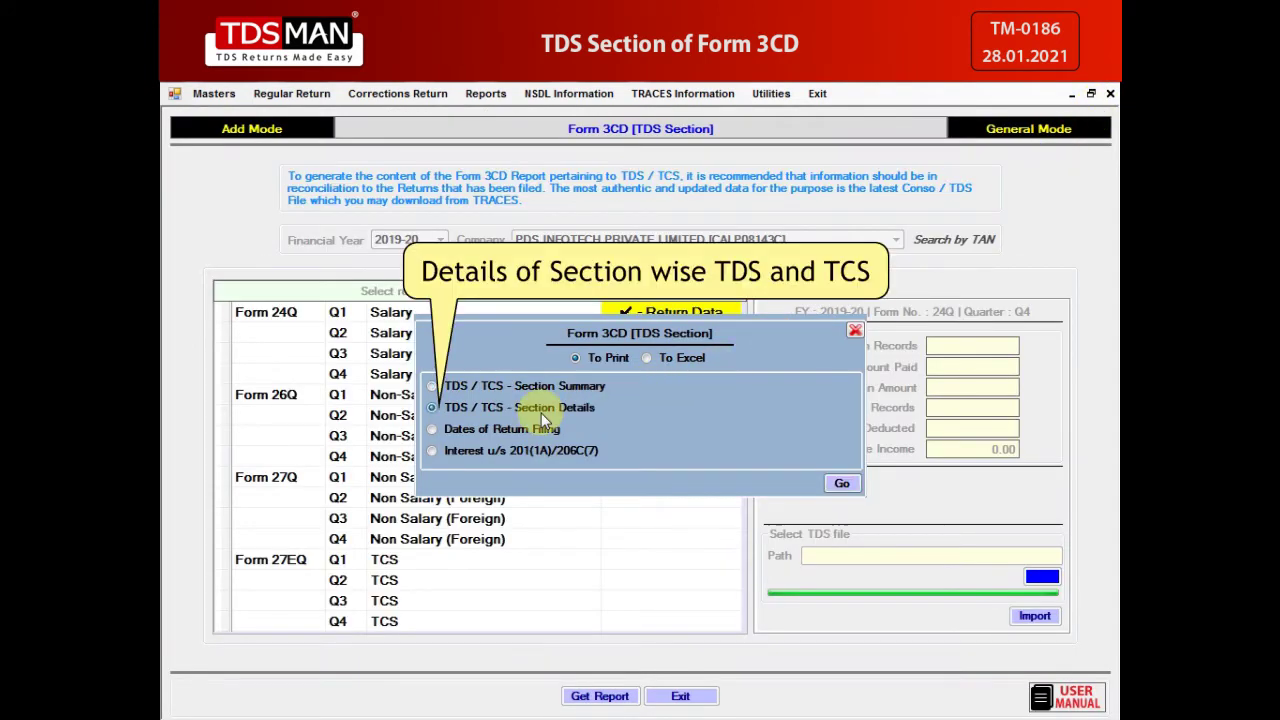
{"action": "left_click", "coordinate": [841, 482]}
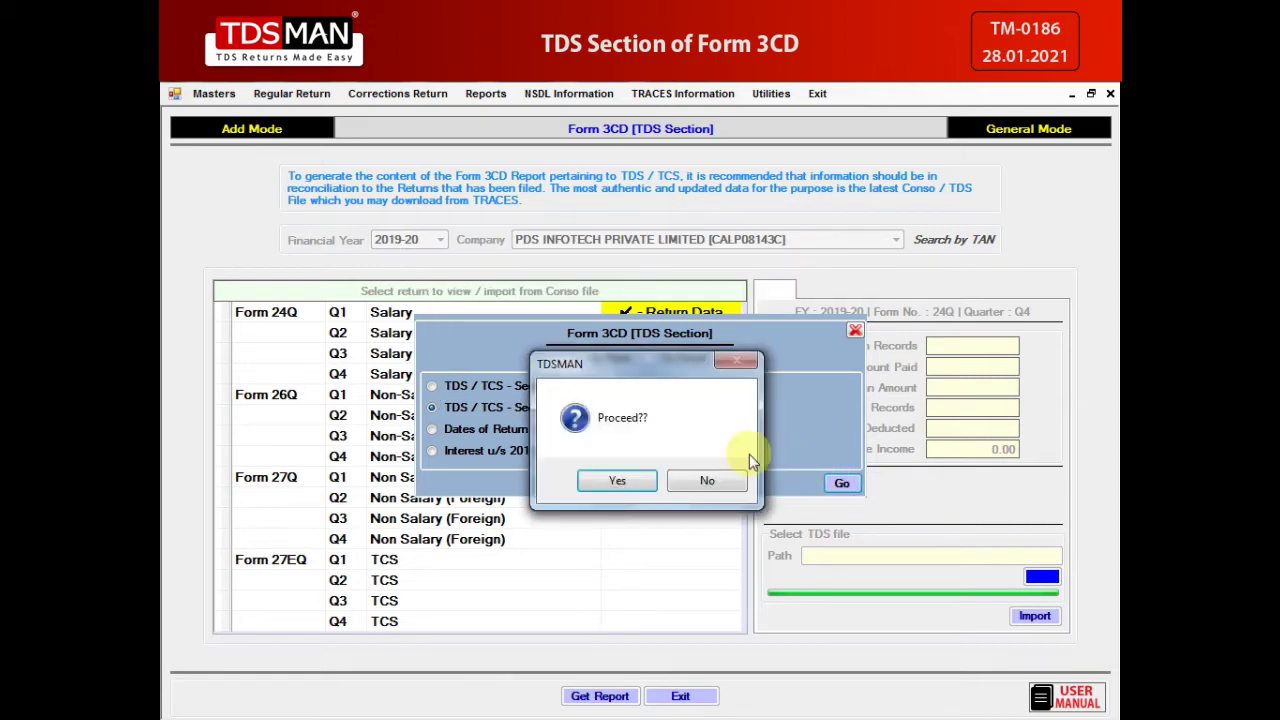
{"action": "left_click", "coordinate": [612, 482]}
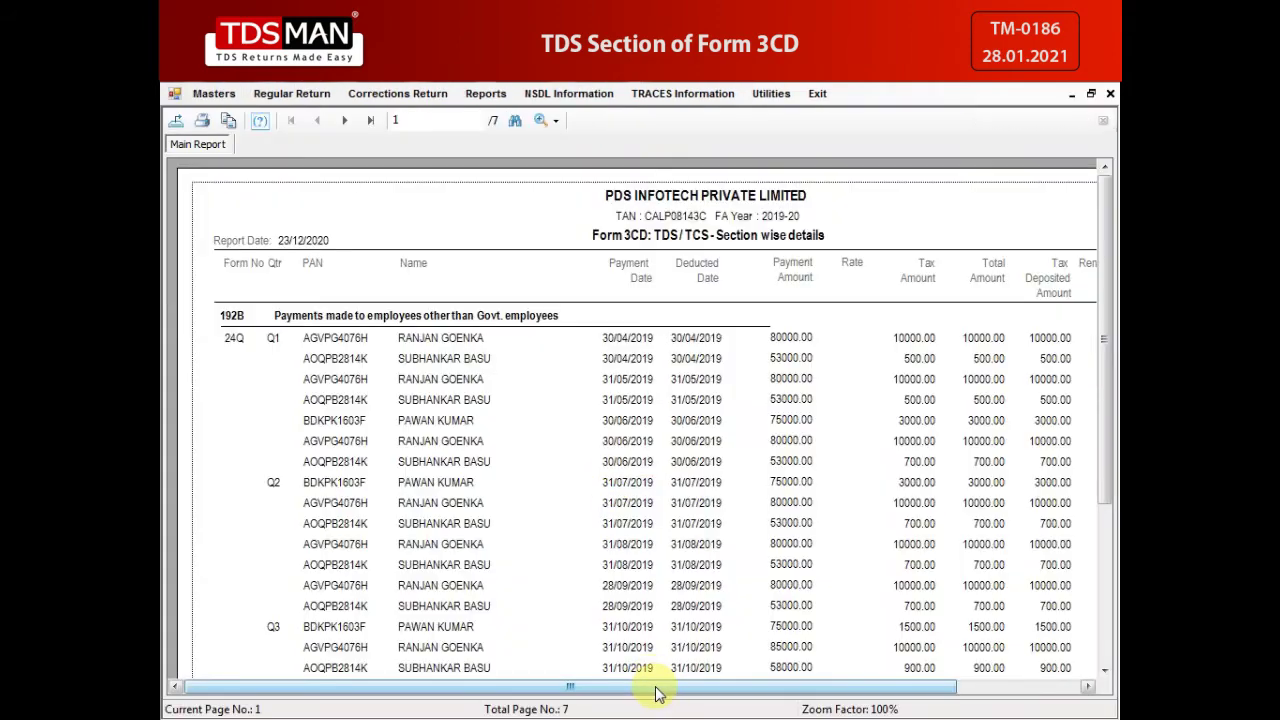
{"action": "left_click_drag", "start_coordinate": [658, 694], "coordinate": [771, 700]}
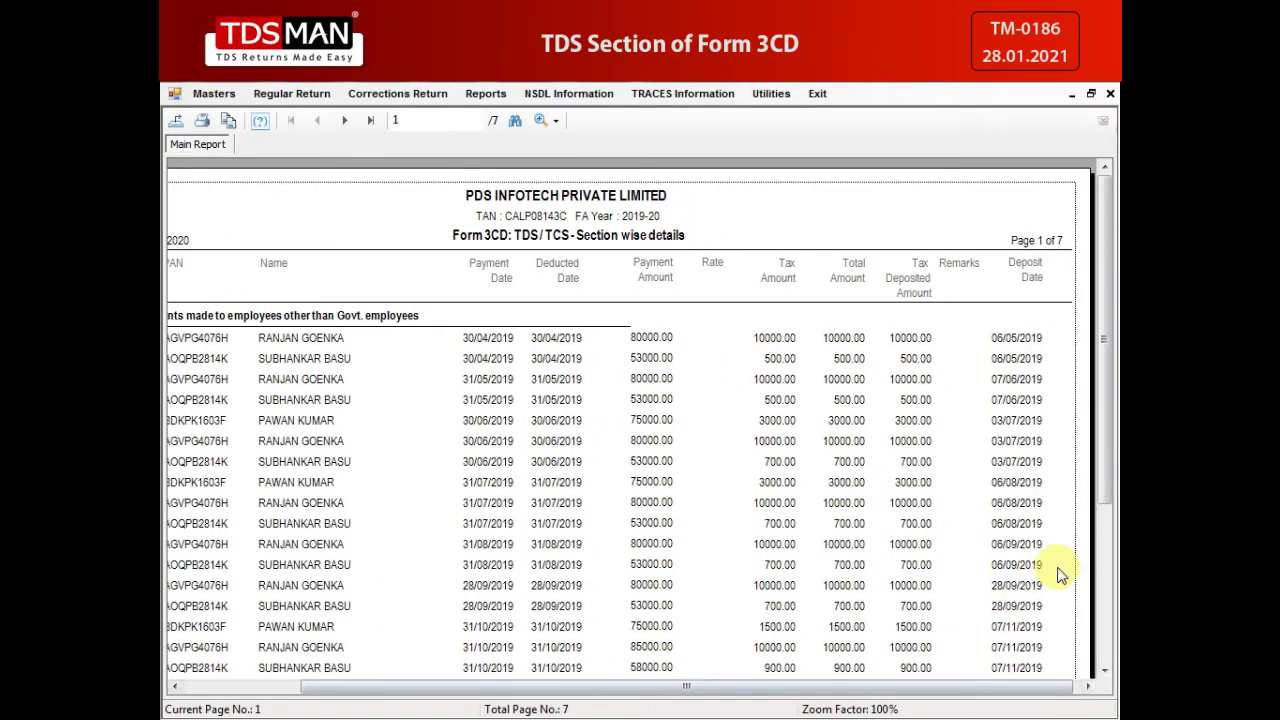
{"action": "left_click", "coordinate": [1110, 93]}
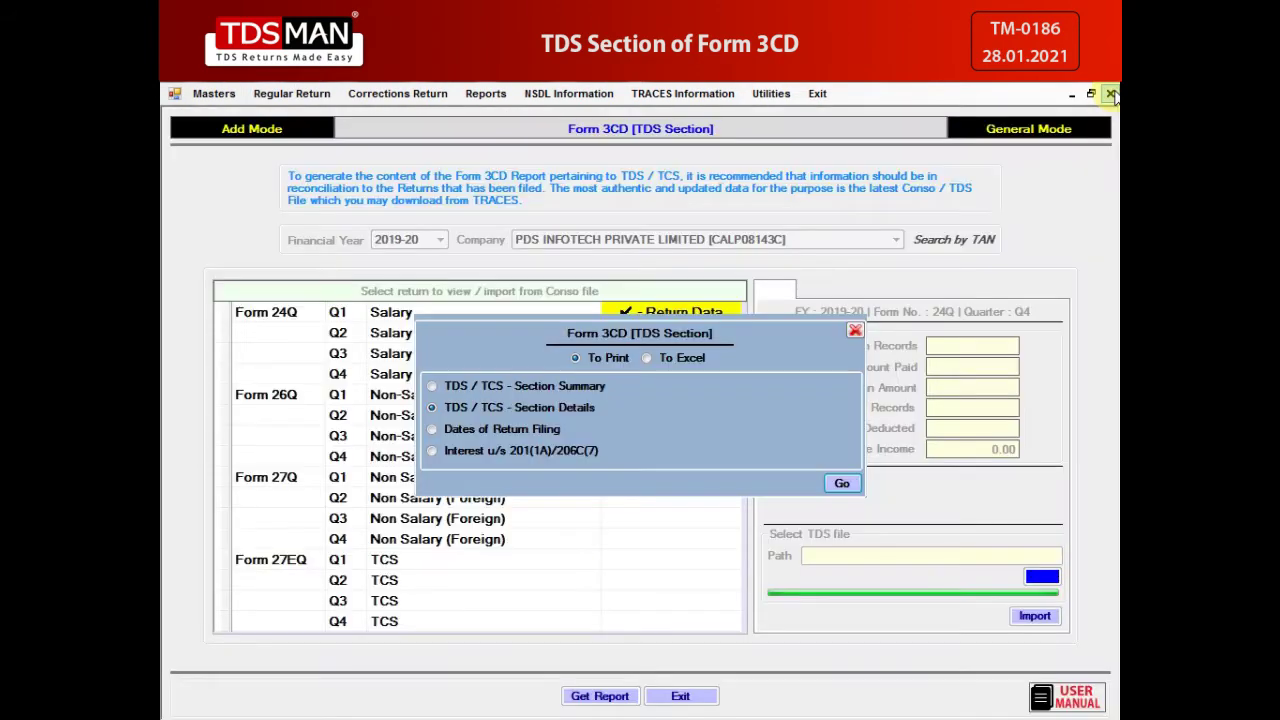
{"action": "left_click", "coordinate": [523, 428]}
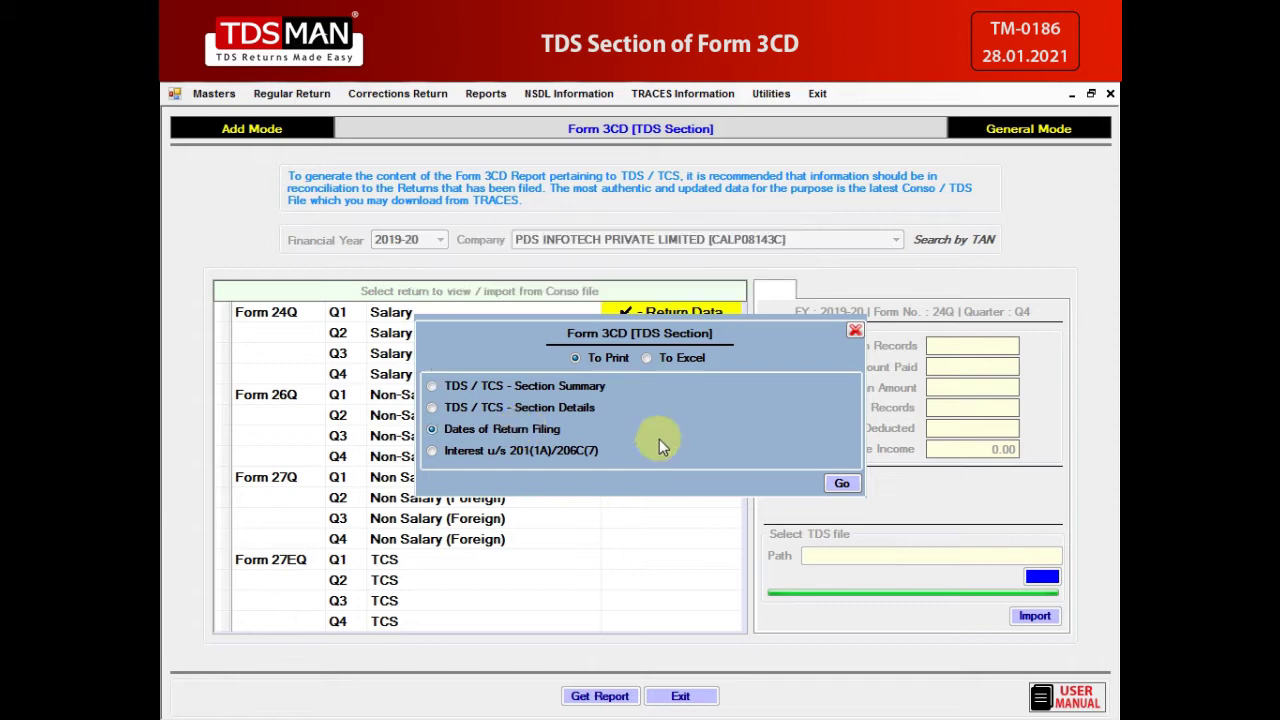
{"action": "left_click", "coordinate": [841, 482]}
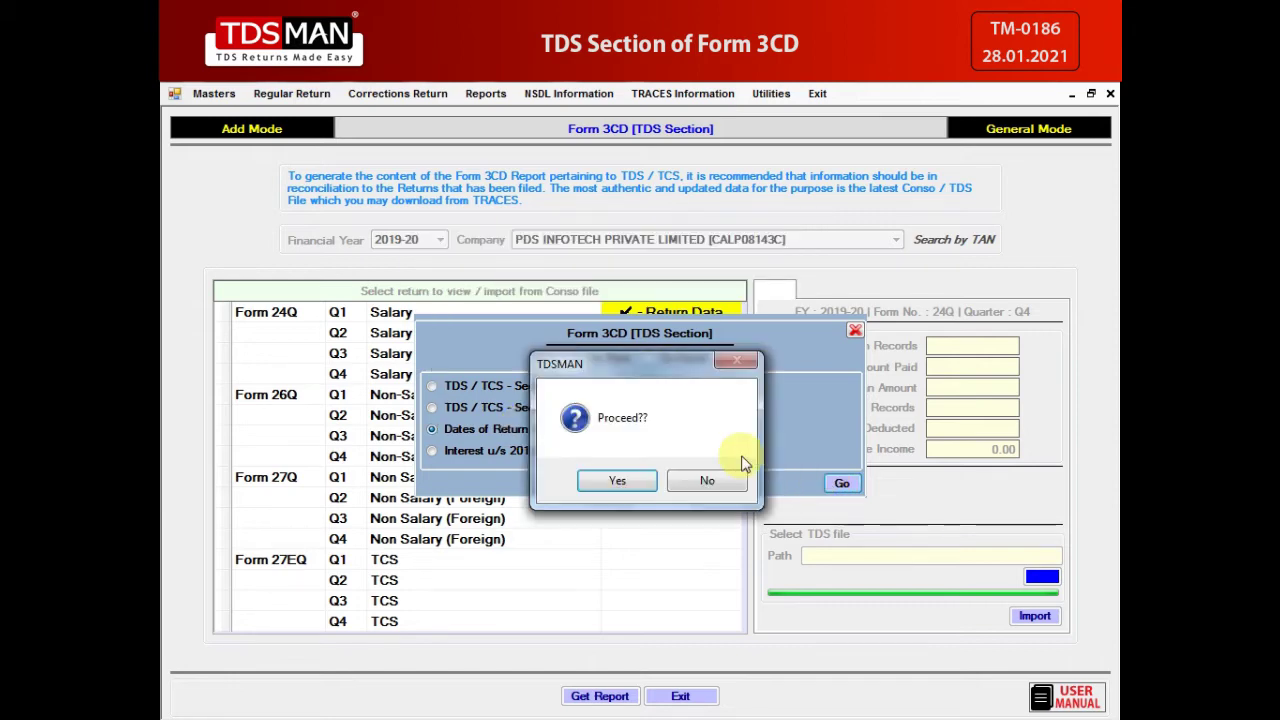
{"action": "left_click", "coordinate": [619, 480]}
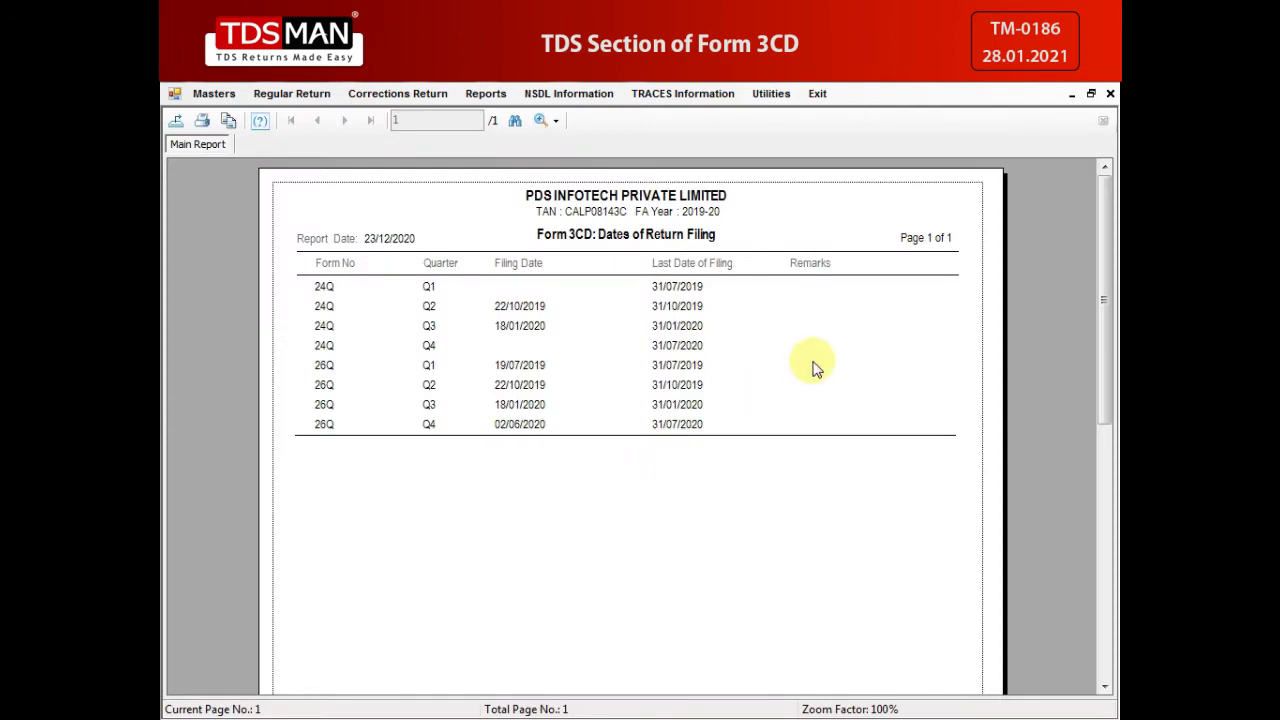
{"action": "left_click", "coordinate": [1110, 94]}
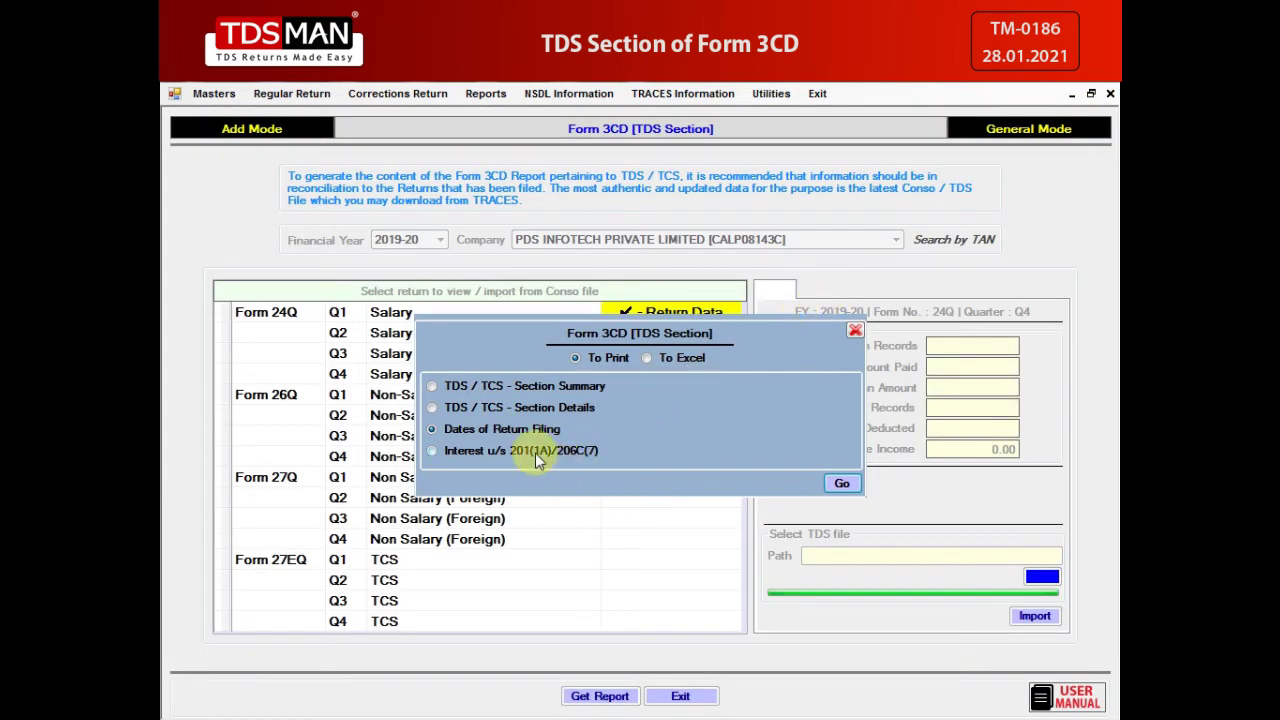
Step: Preview the Interest u/s 201(1A)/206C(7) report showing 3000.00 interest, then close it
{"action": "left_click", "coordinate": [535, 453]}
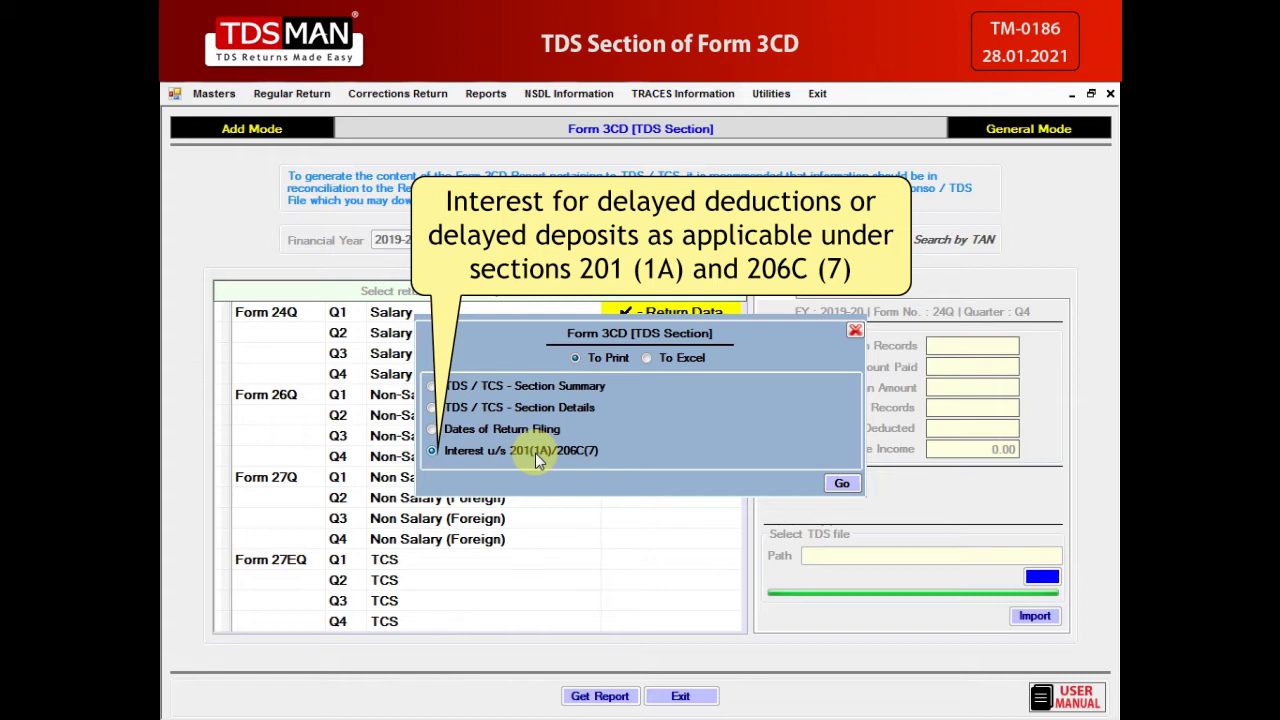
{"action": "left_click", "coordinate": [850, 486]}
{"action": "left_click", "coordinate": [623, 477]}
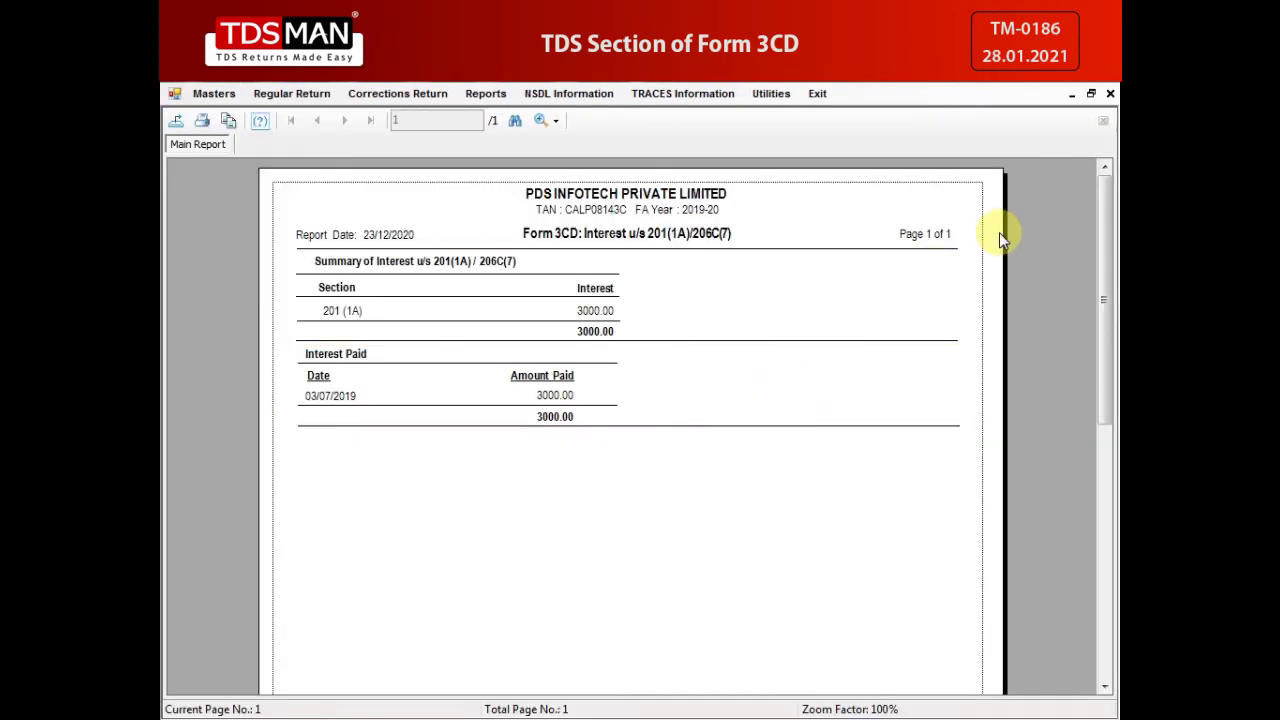
{"action": "left_click", "coordinate": [1109, 94]}
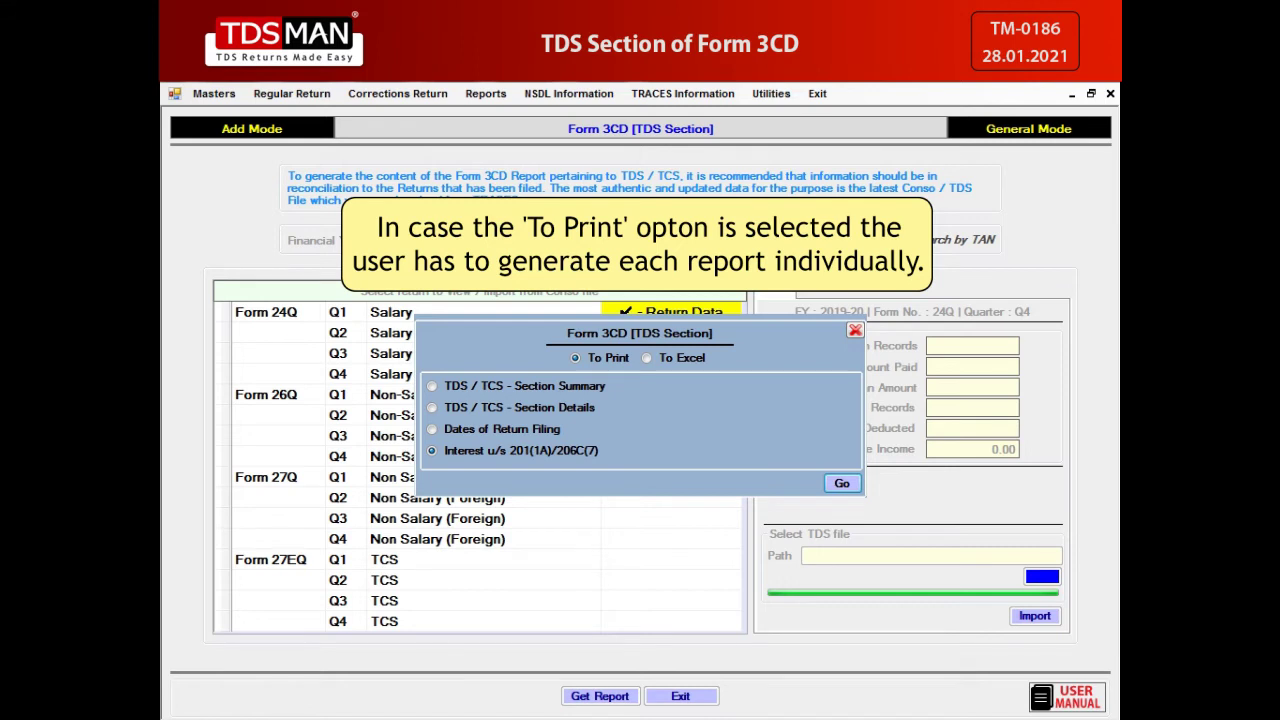
Step: Export the Form 3CD reports To Excel, saving the workbook in the desktop's New folder
{"action": "left_click", "coordinate": [683, 358]}
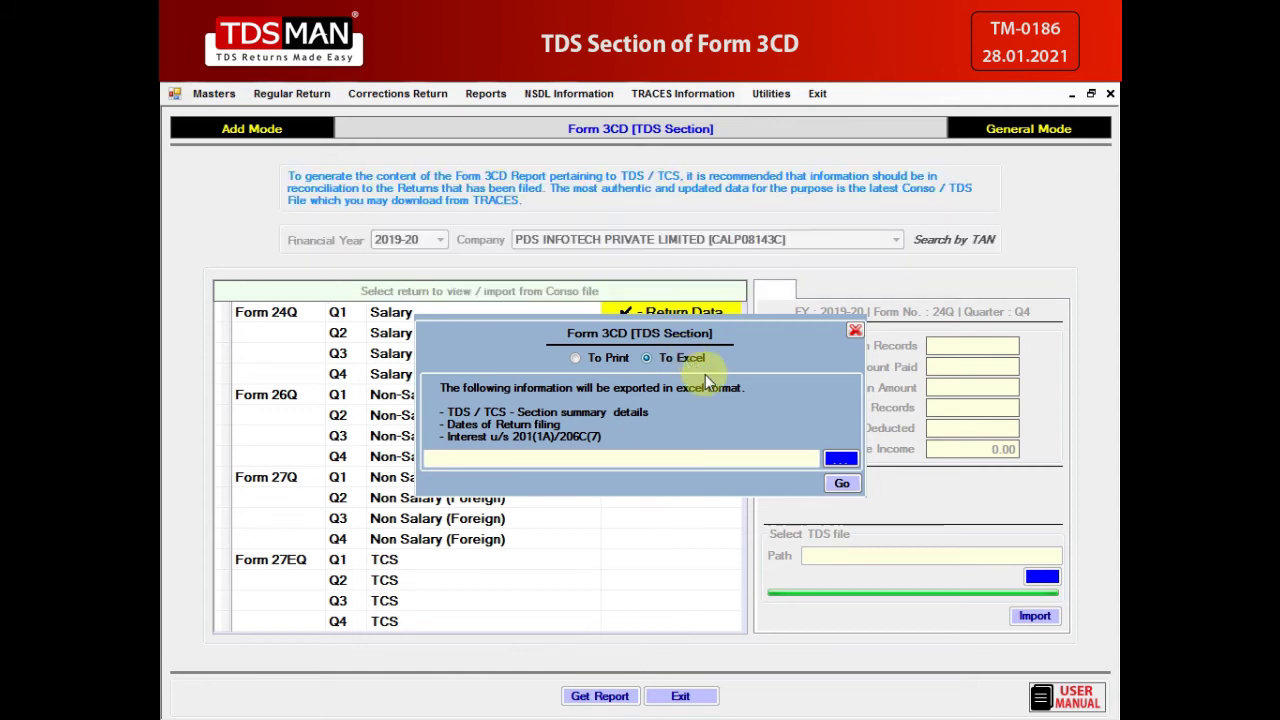
{"action": "left_click", "coordinate": [840, 458]}
{"action": "left_click_drag", "start_coordinate": [766, 390], "coordinate": [770, 443]}
{"action": "left_click", "coordinate": [570, 461]}
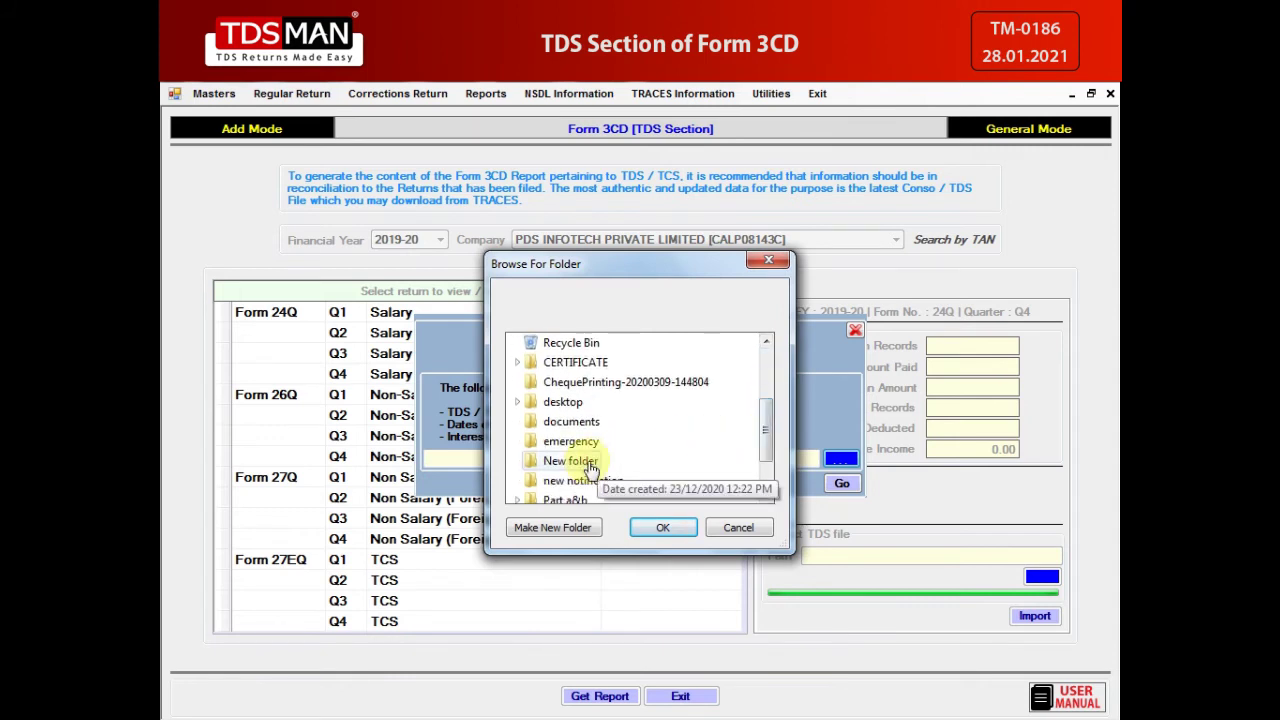
{"action": "left_click", "coordinate": [664, 530]}
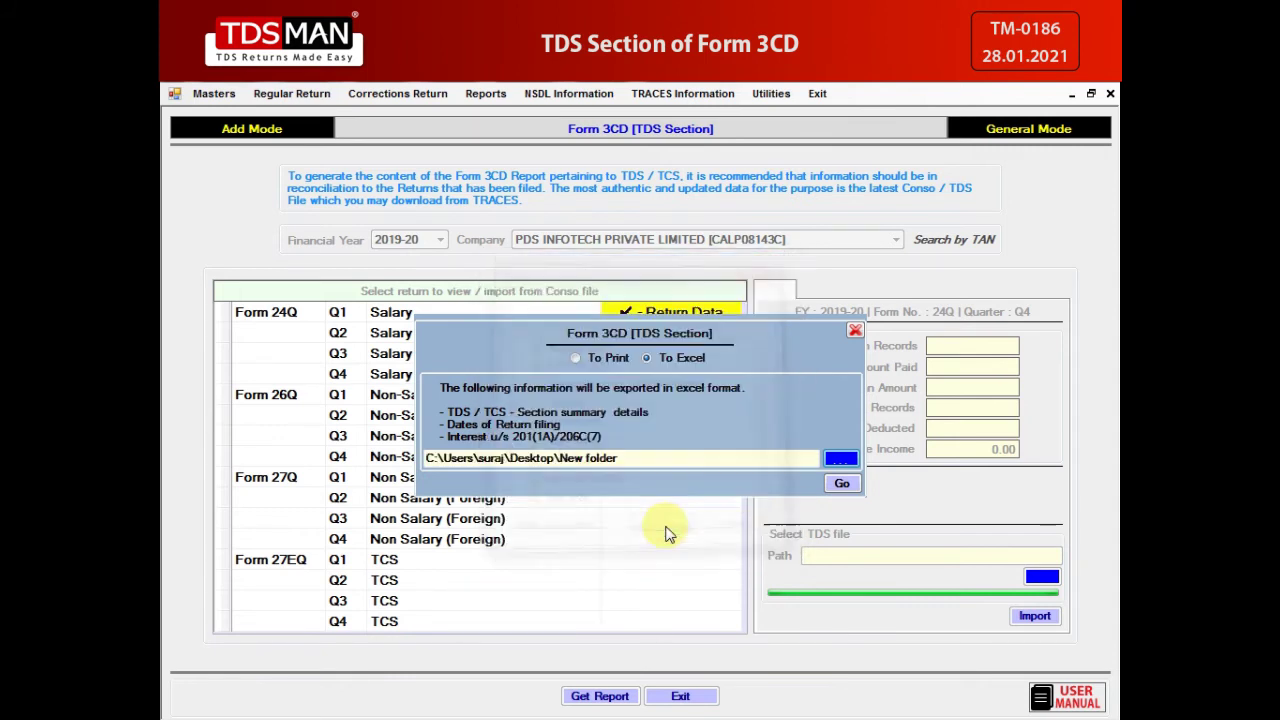
{"action": "left_click", "coordinate": [840, 484]}
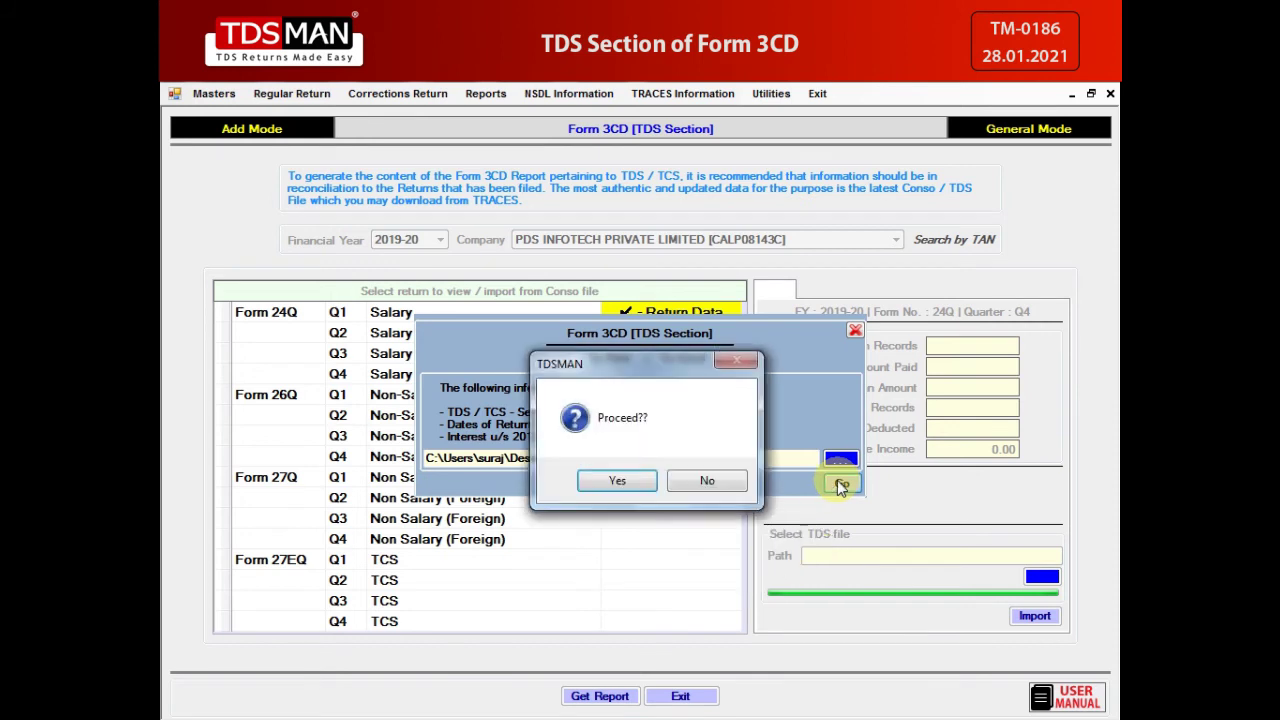
{"action": "left_click", "coordinate": [618, 481]}
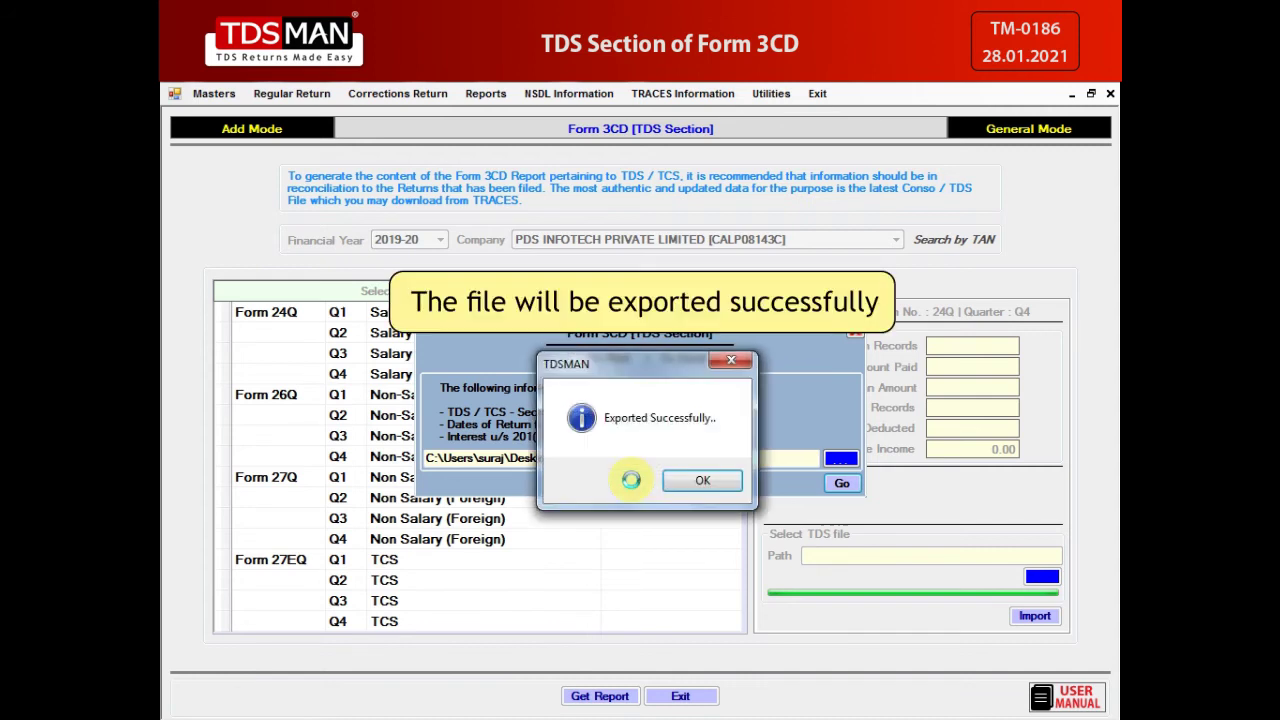
{"action": "left_click", "coordinate": [686, 484]}
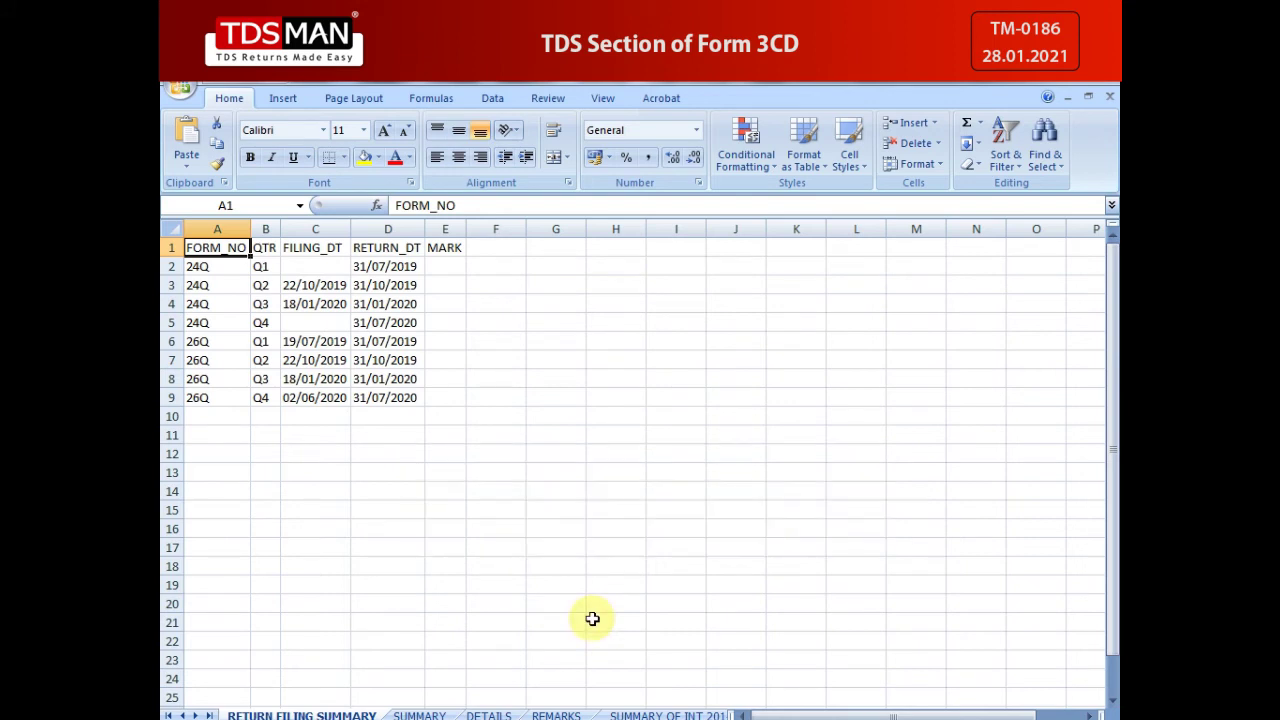
Step: Review the SUMMARY, DETAILS, REMARKS, SUMMARY OF INT and INTEREST PAID sheets, then close Excel
{"action": "left_click", "coordinate": [419, 715]}
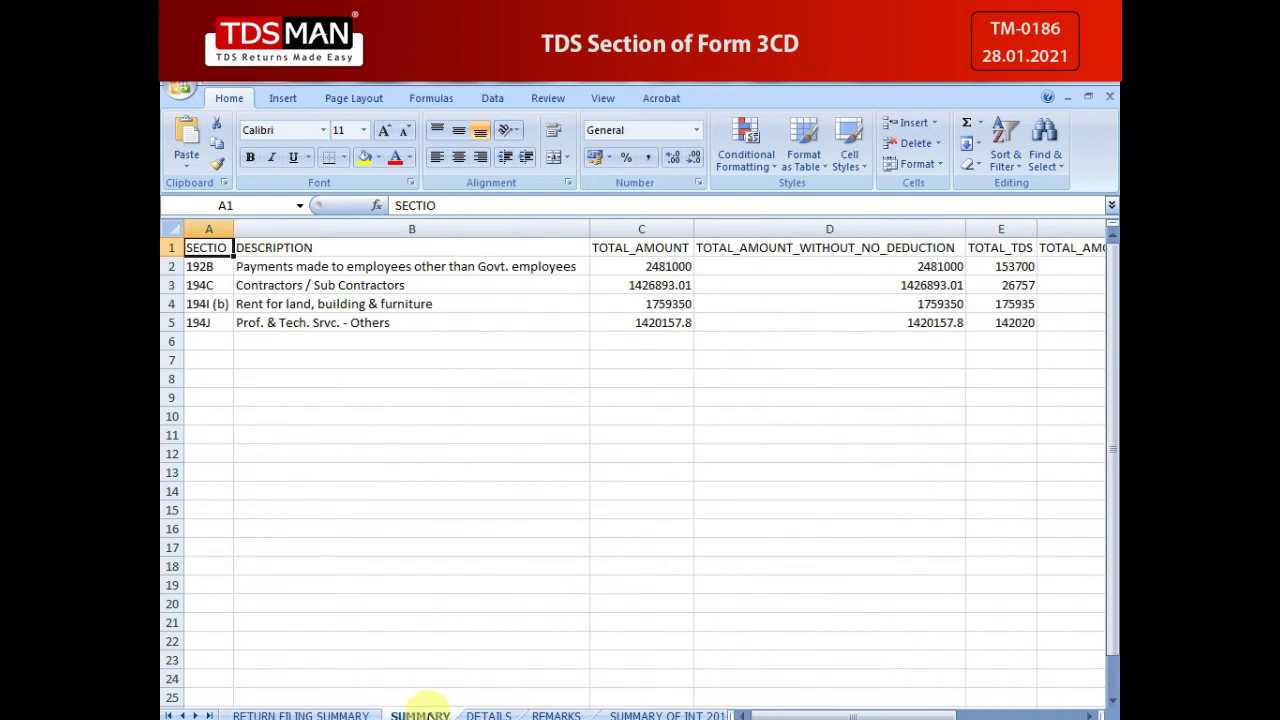
{"action": "left_click_drag", "start_coordinate": [826, 714], "coordinate": [940, 712]}
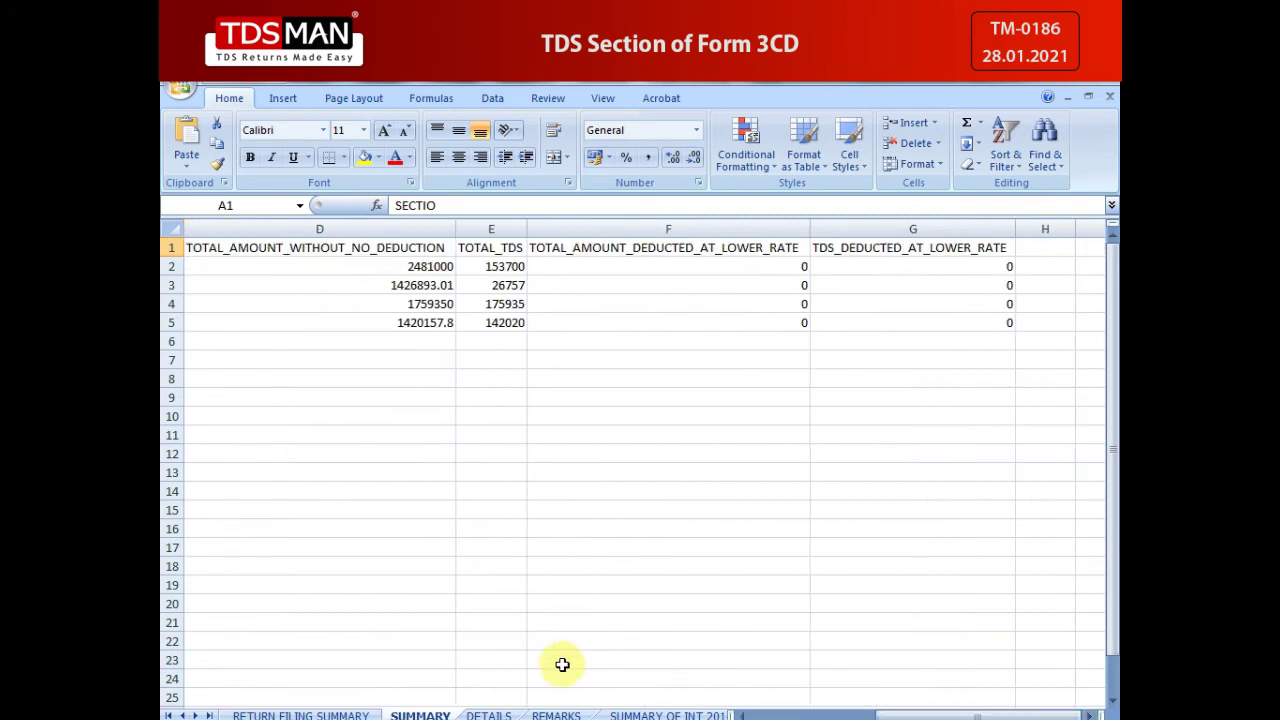
{"action": "left_click", "coordinate": [489, 715]}
{"action": "left_click_drag", "start_coordinate": [780, 715], "coordinate": [955, 715]}
{"action": "left_click_drag", "start_coordinate": [955, 713], "coordinate": [720, 713]}
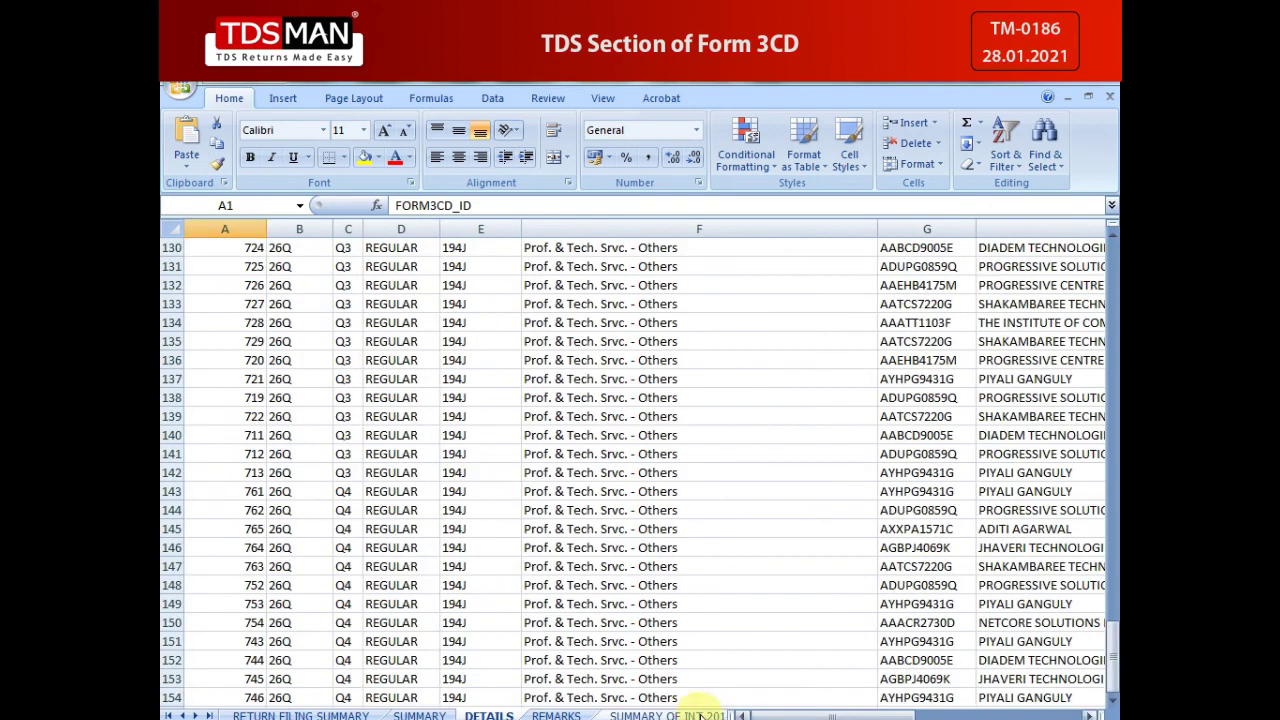
{"action": "left_click", "coordinate": [555, 714]}
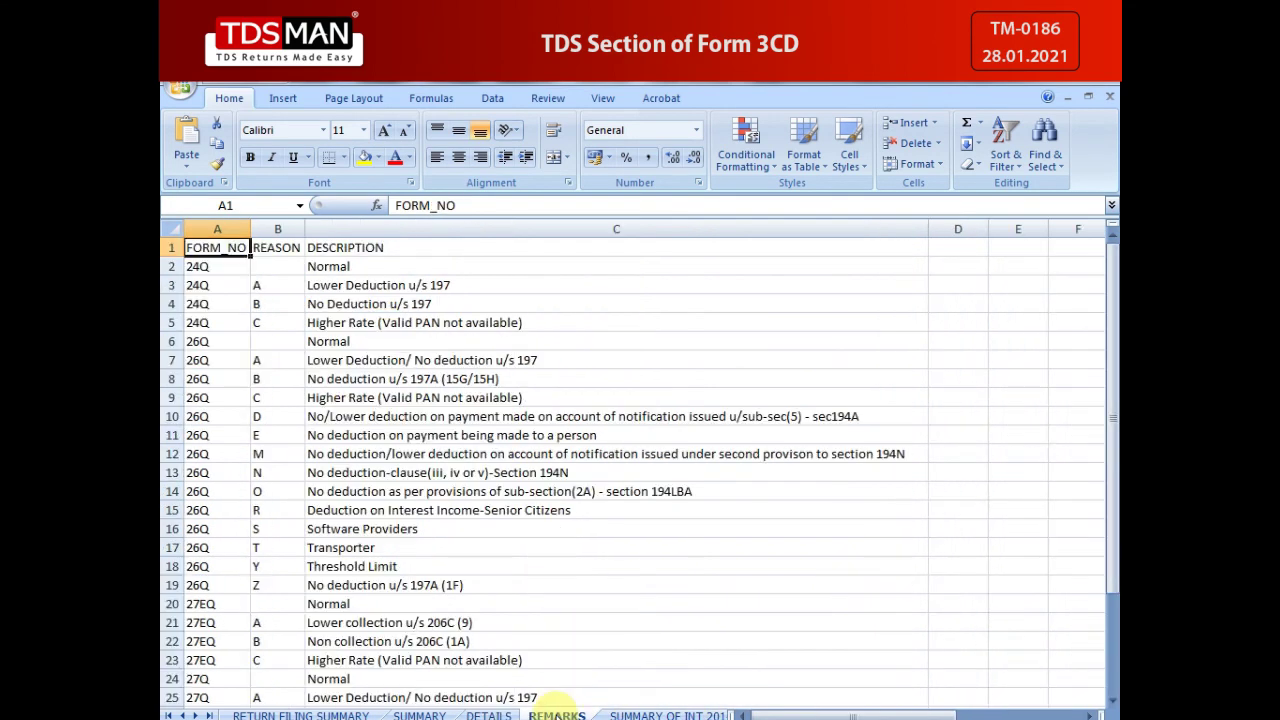
{"action": "left_click_drag", "start_coordinate": [1111, 529], "coordinate": [1113, 668]}
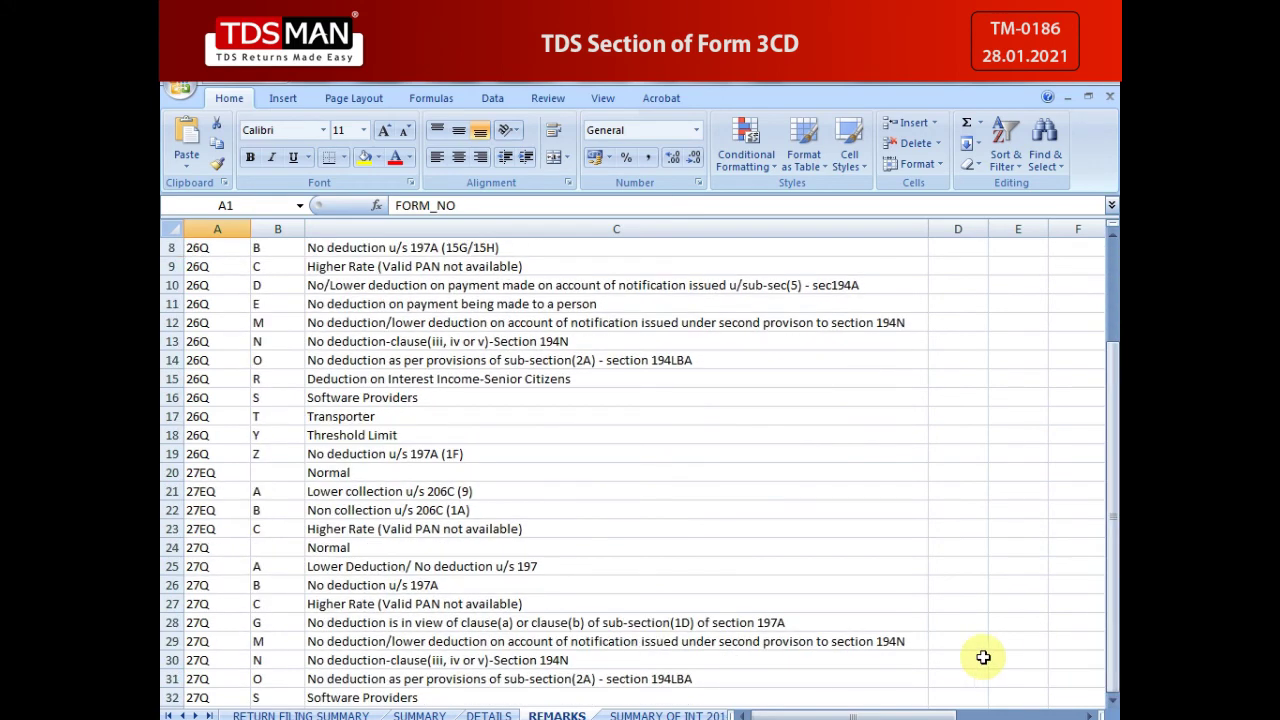
{"action": "left_click", "coordinate": [664, 714]}
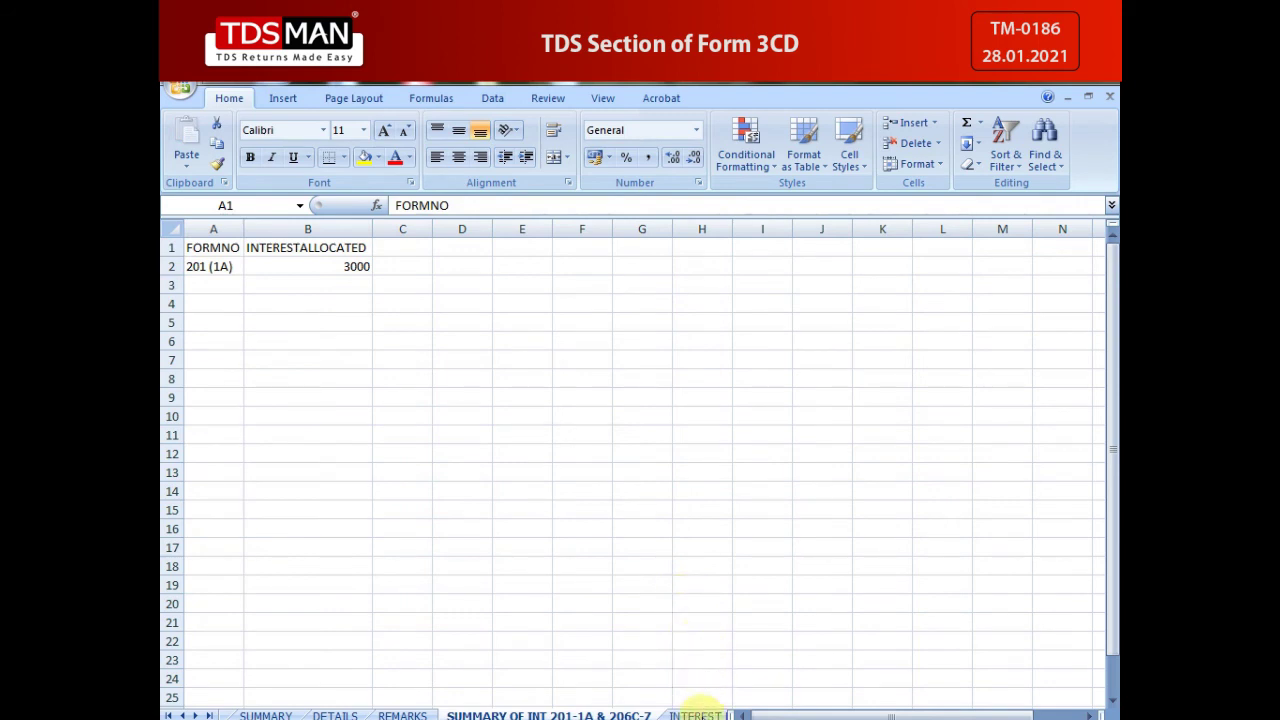
{"action": "left_click", "coordinate": [698, 714]}
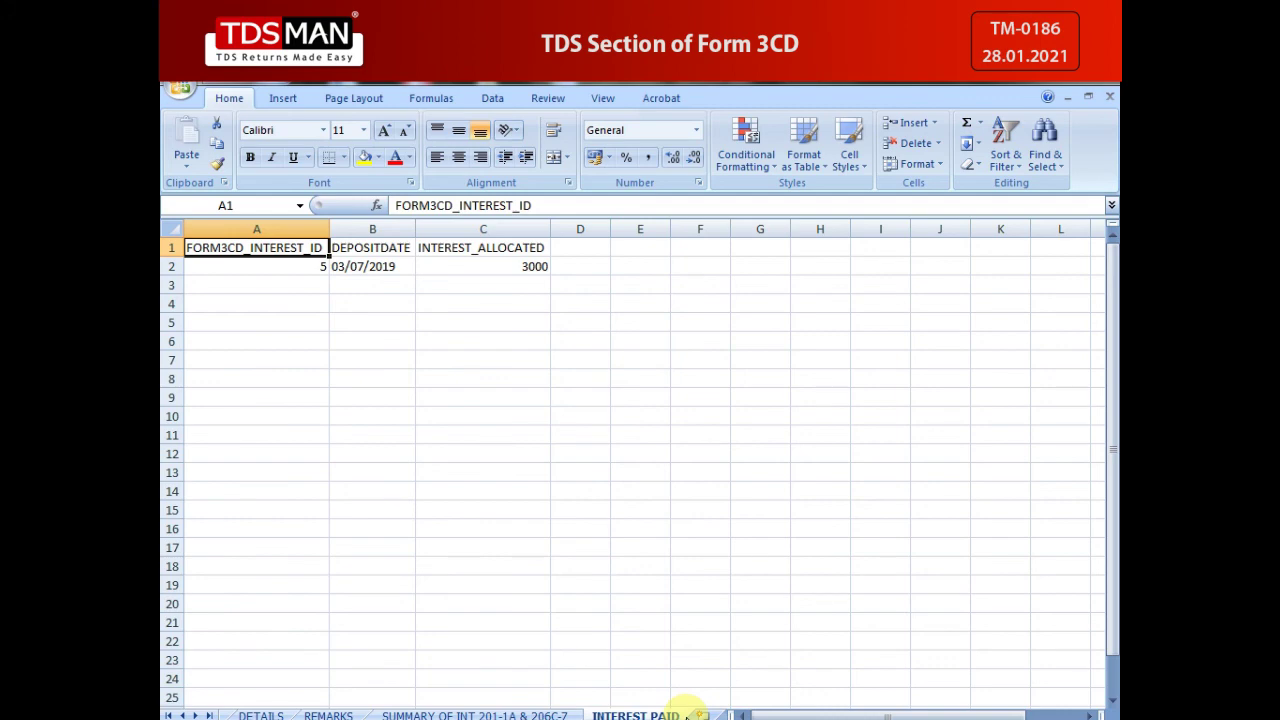
{"action": "left_click", "coordinate": [1109, 96]}
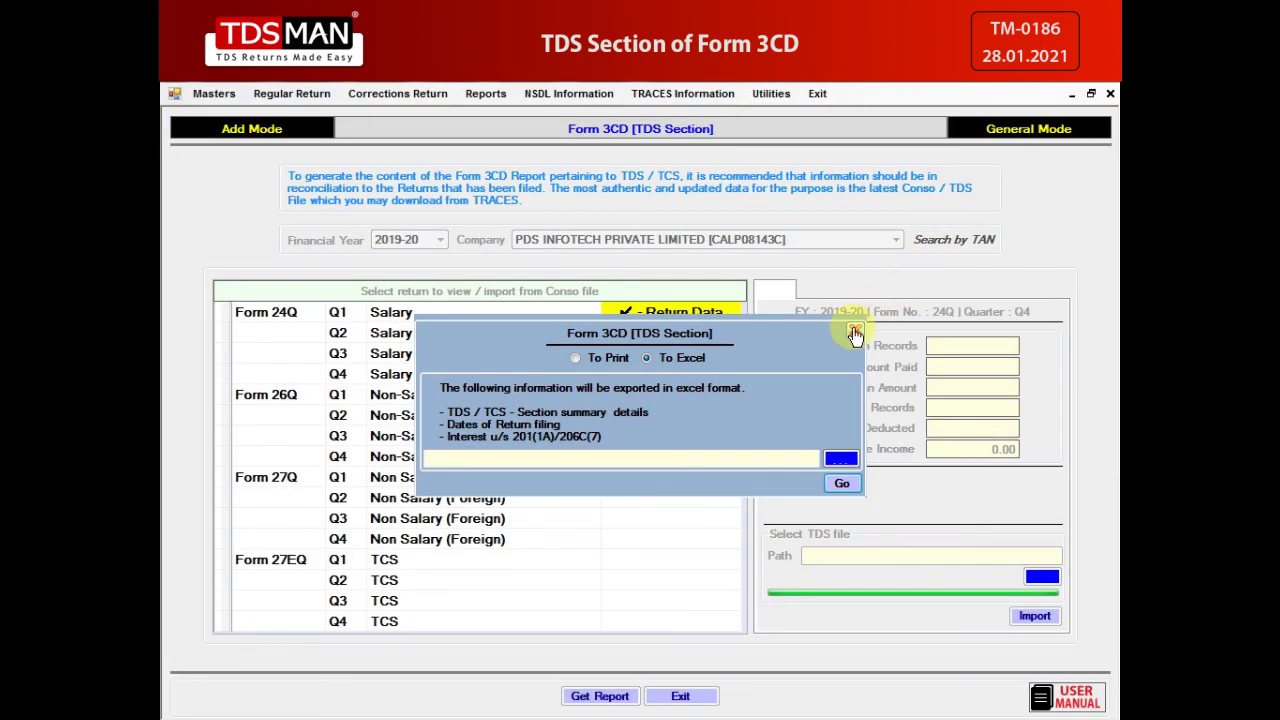
Step: Close the Form 3CD report options and exit to the TDSMAN dashboard
{"action": "left_click", "coordinate": [855, 332]}
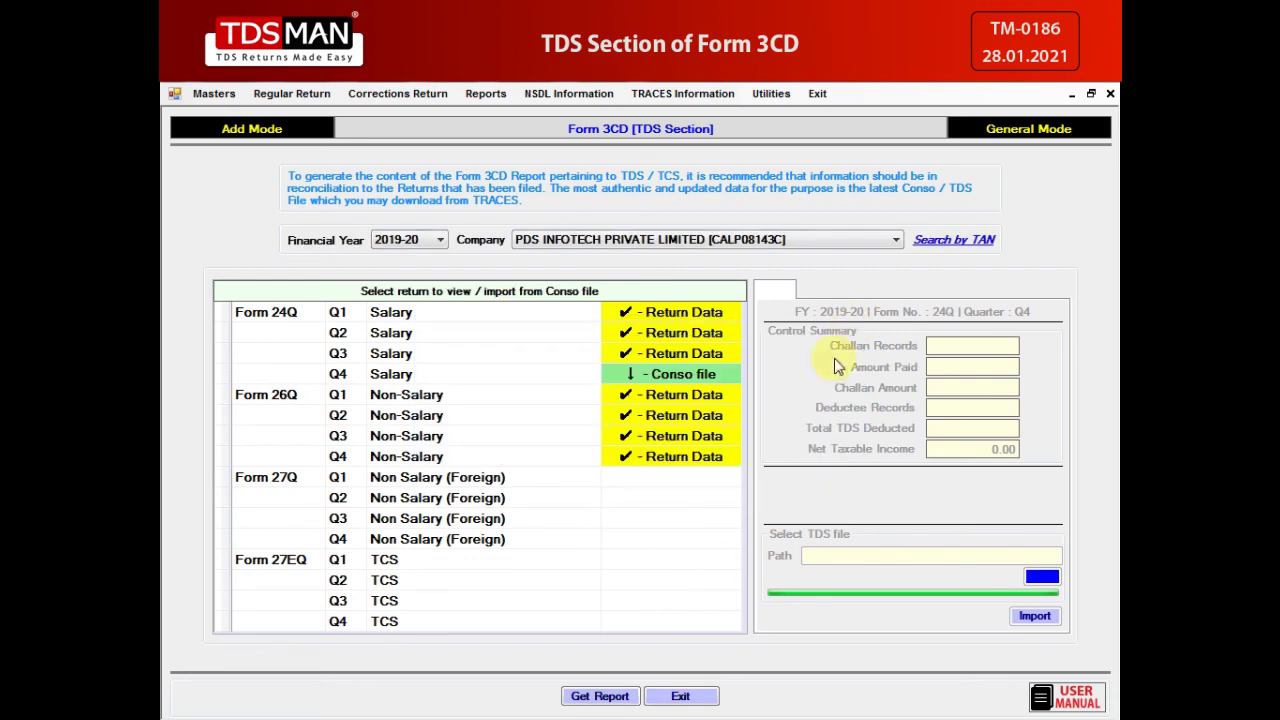
{"action": "left_click", "coordinate": [680, 697]}
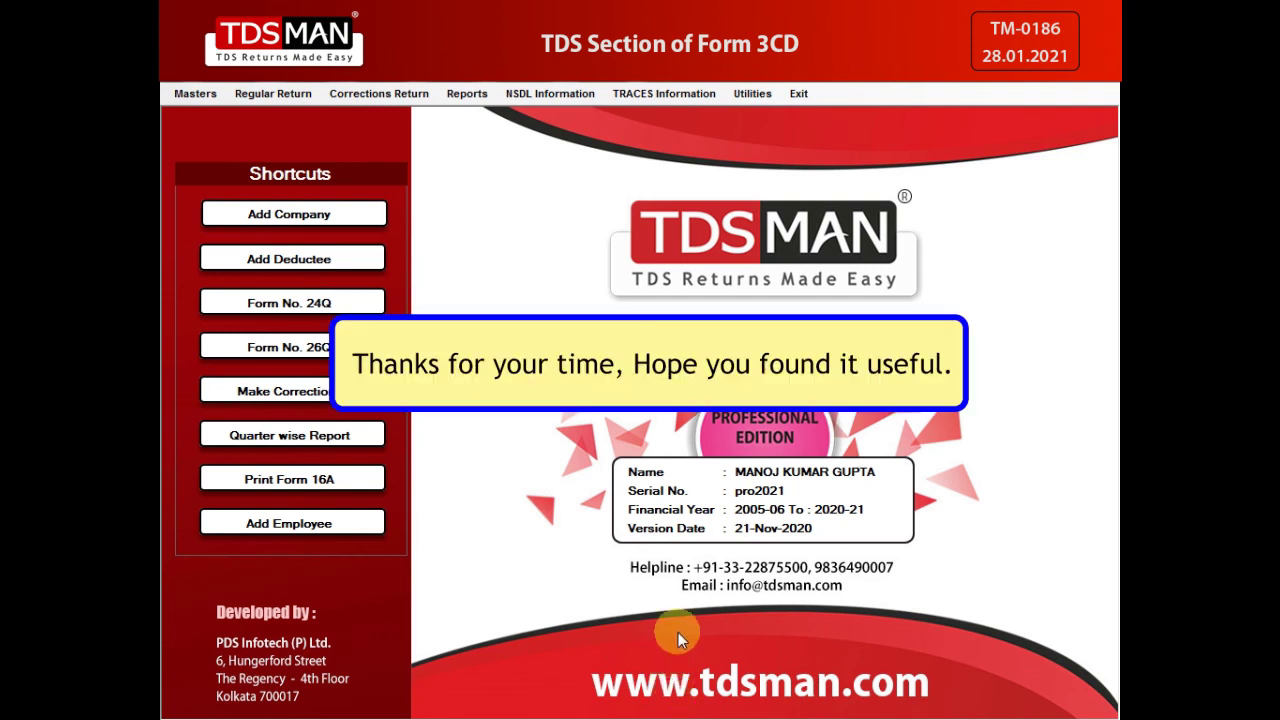